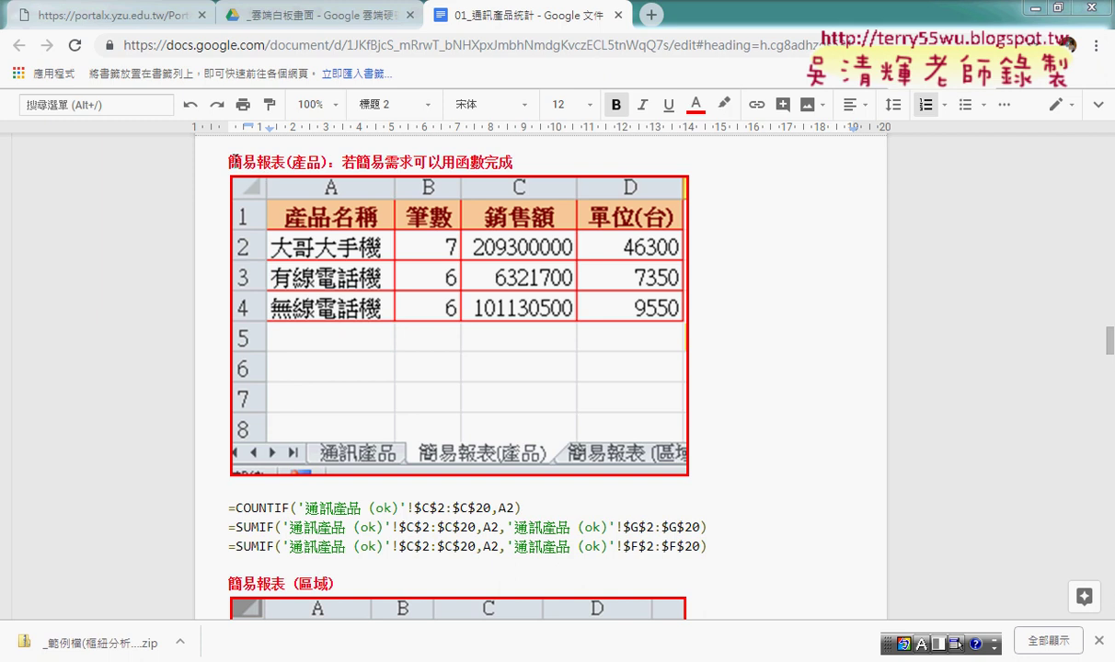
Step: Copy the heading text 簡易報表(產品) from the Google Doc and return to Excel
left_click_drag(229, 162, 321, 162)
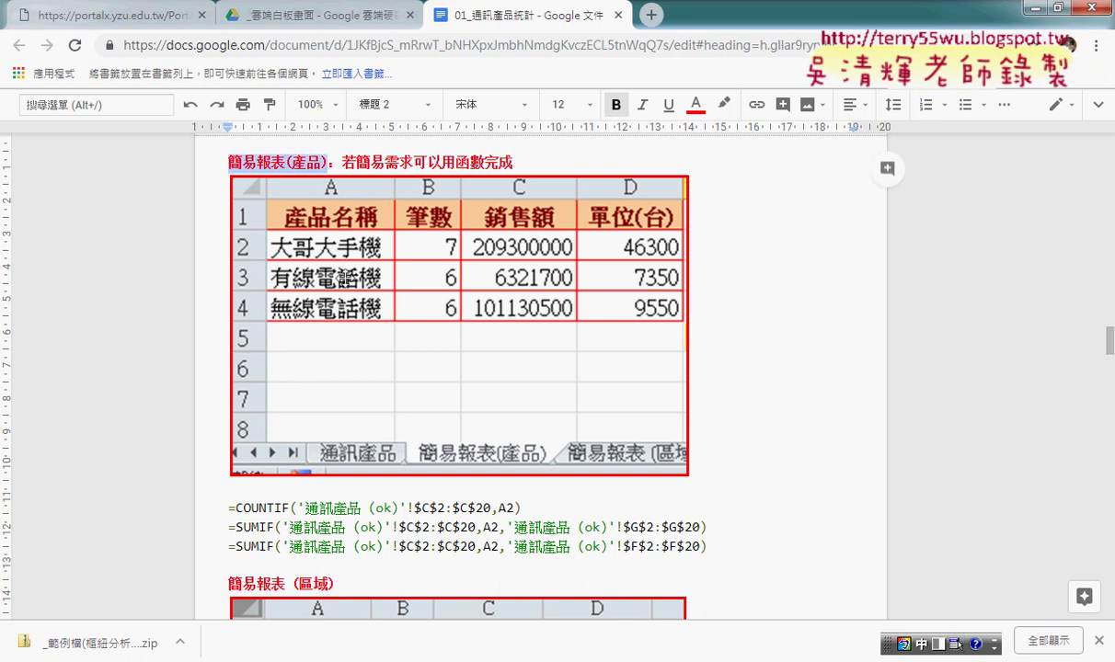
right_click(291, 164)
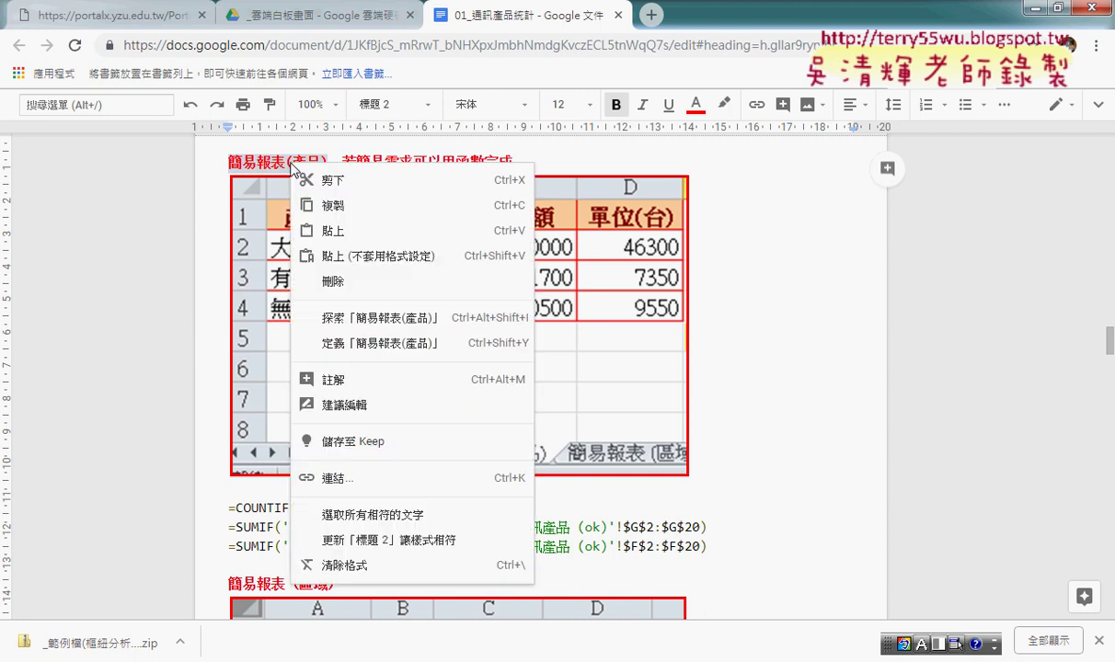
left_click(335, 206)
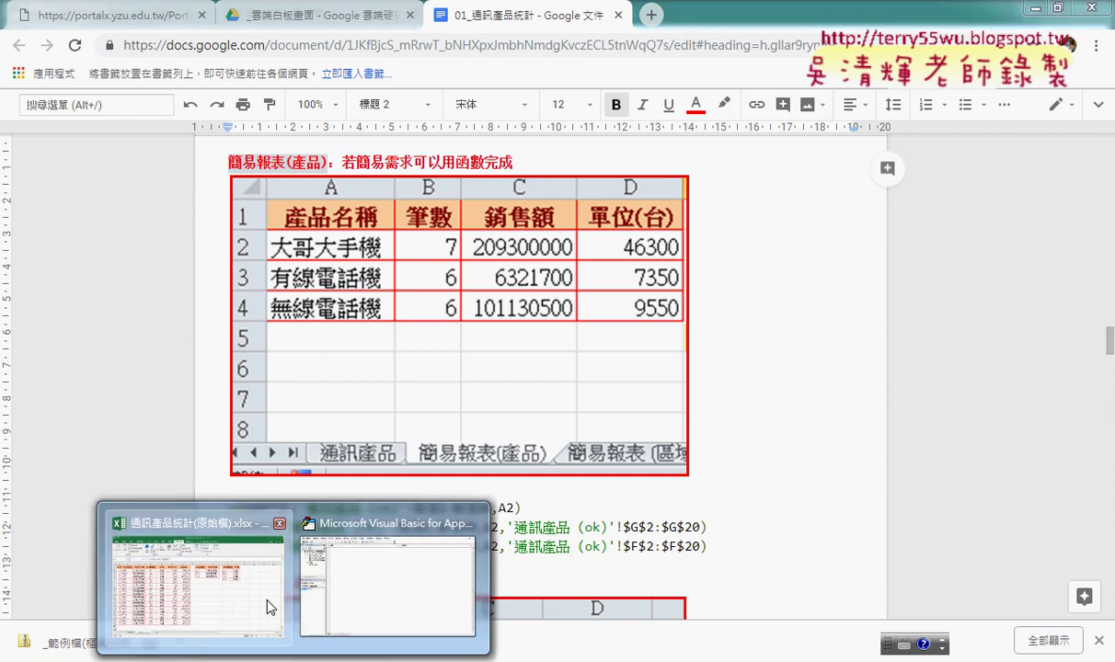
left_click(271, 593)
Step: Add a new sheet named 簡易報表(產品) after 通訊產品, then return to 通訊產品
left_click(125, 630)
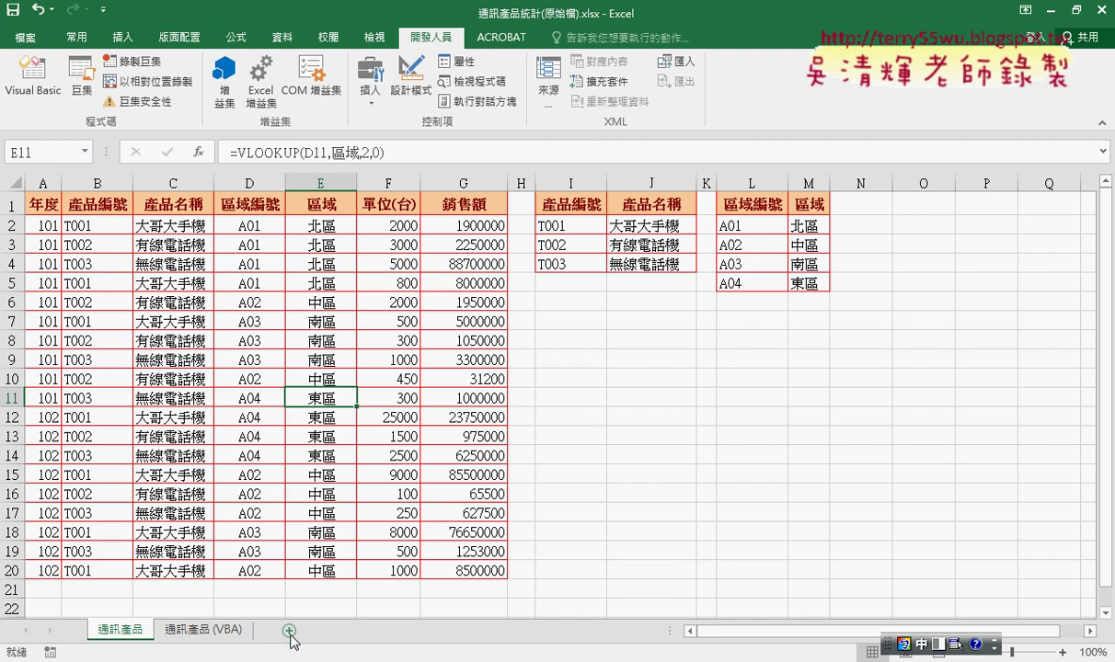
left_click(290, 632)
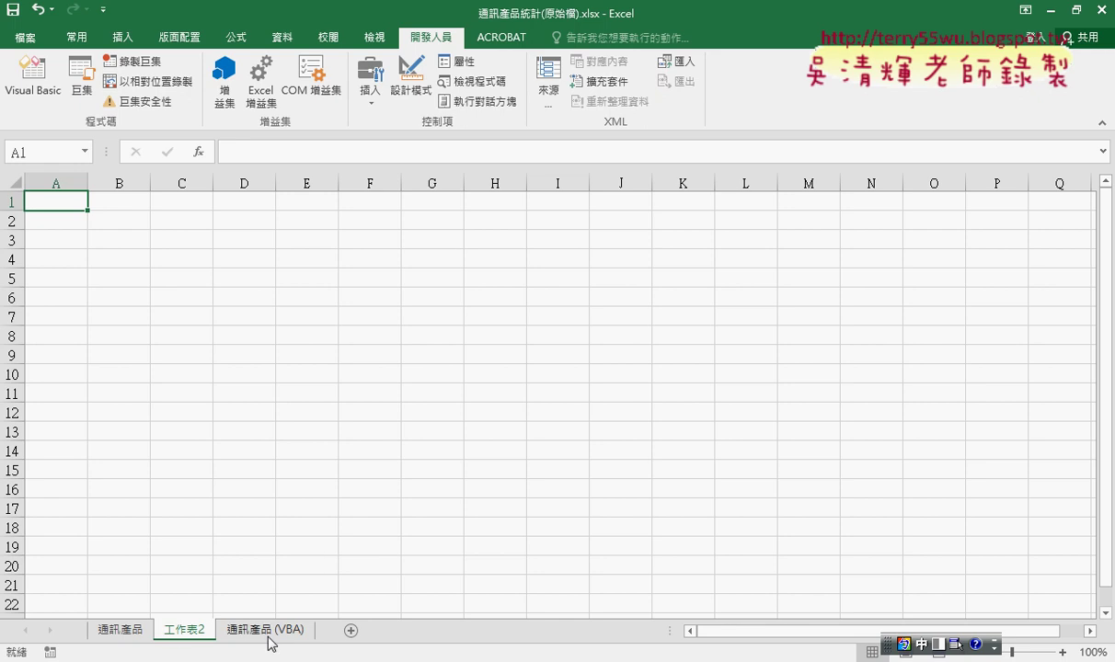
double_click(186, 630)
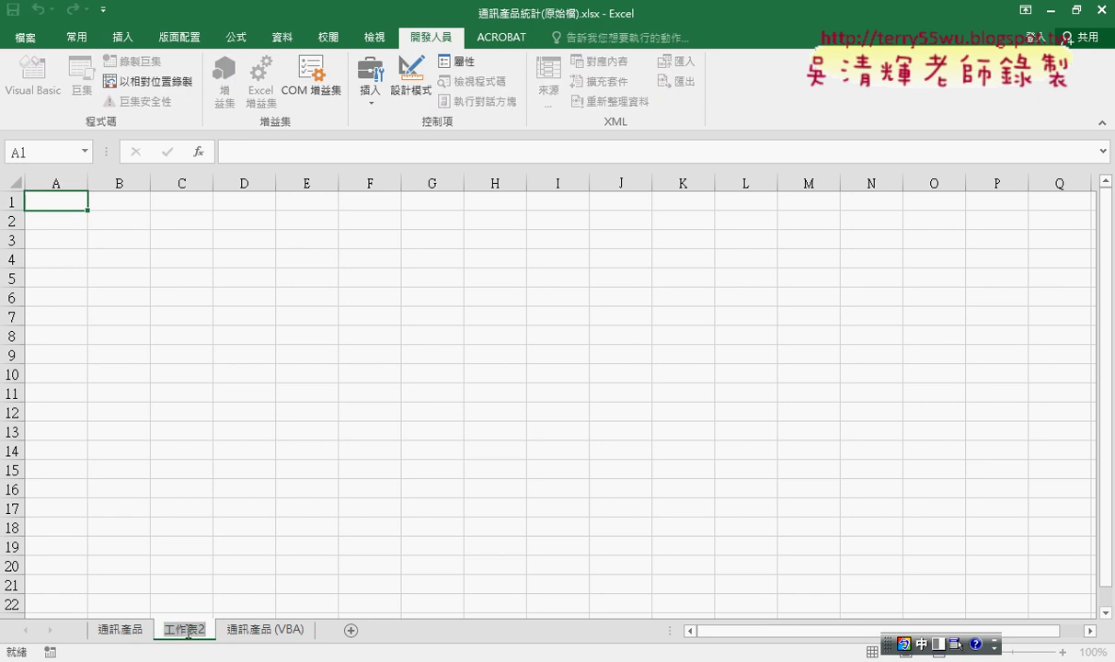
type("簡易報表(產品)")
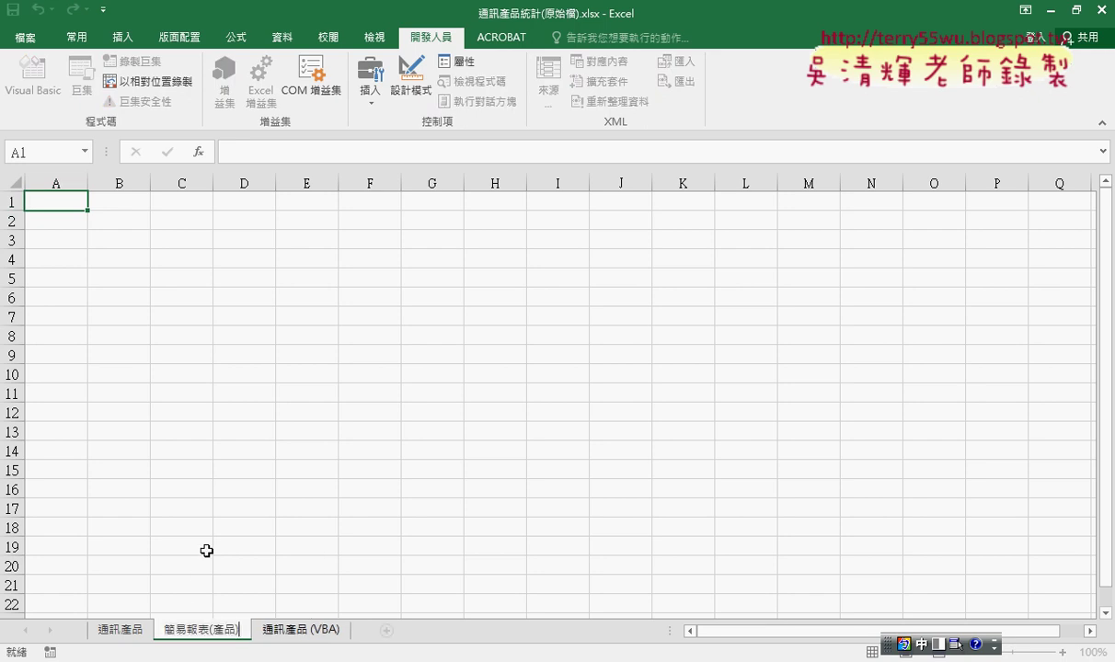
left_click(120, 630)
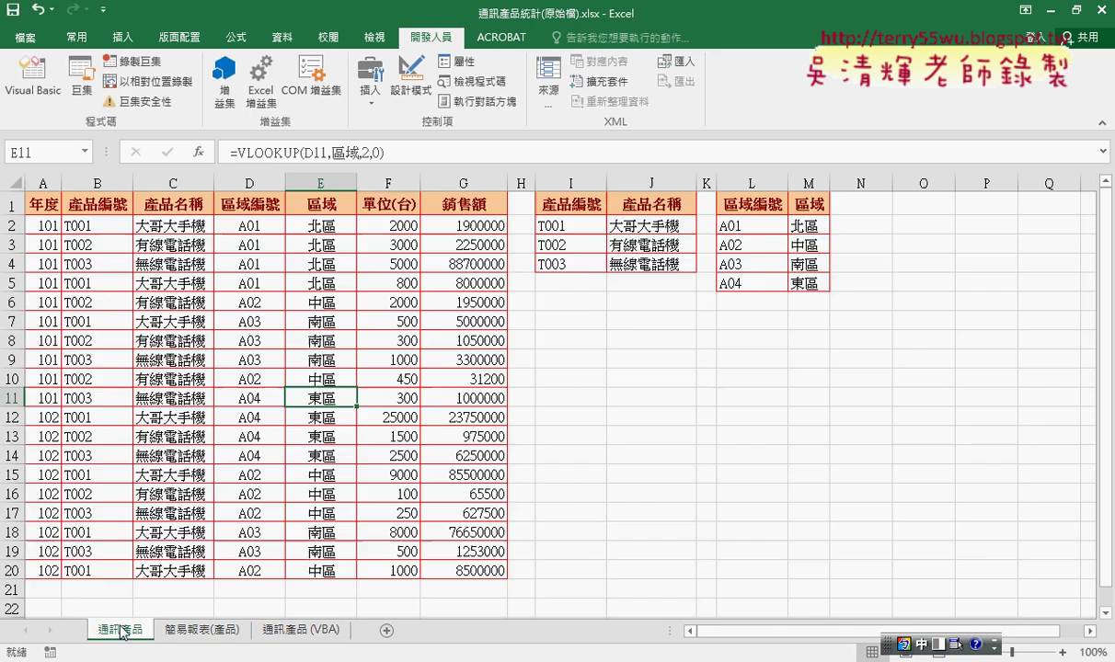
Step: Select the product-name column C, then bring back the Google Docs example
left_click(173, 183)
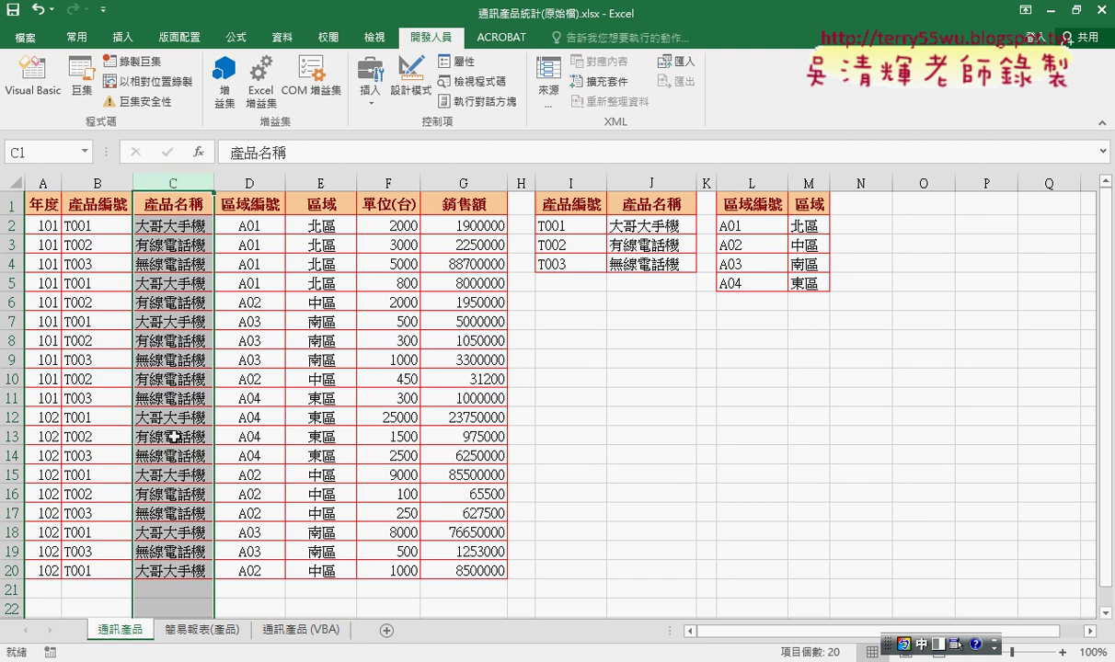
left_click(125, 551)
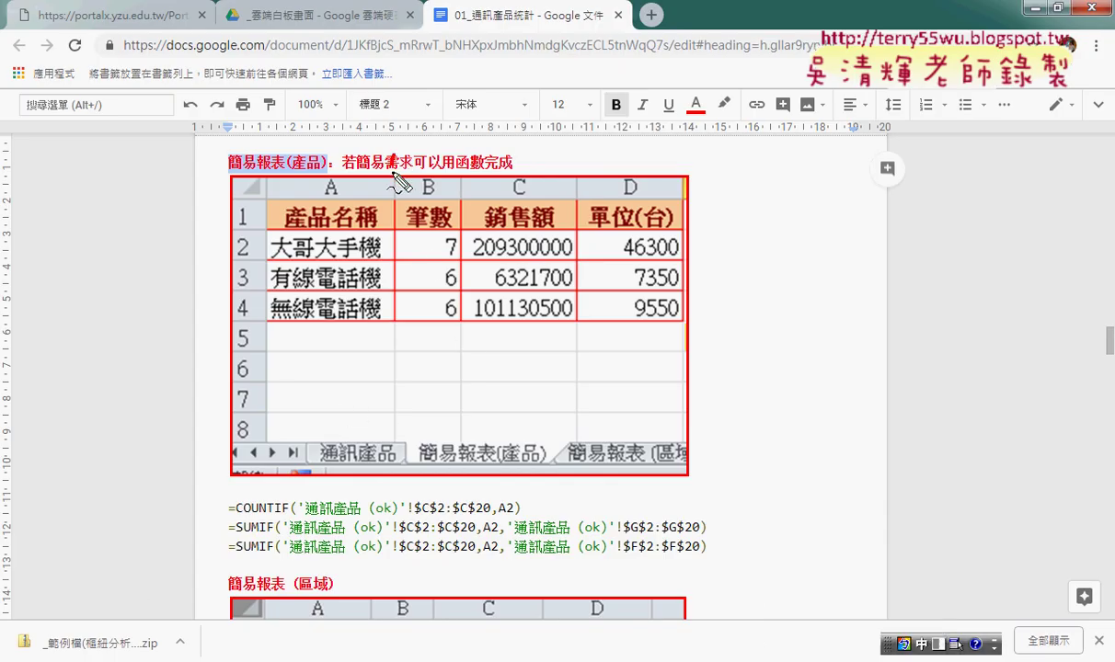
Step: Review the example COUNTIF/SUMIF report table in the Google Doc, then return to Excel
left_click_drag(393, 154, 396, 350)
mouse_move(414, 156)
left_mouse_down()
mouse_move(709, 163)
mouse_move(699, 353)
mouse_move(416, 352)
left_mouse_up()
left_click_drag(345, 260, 268, 260)
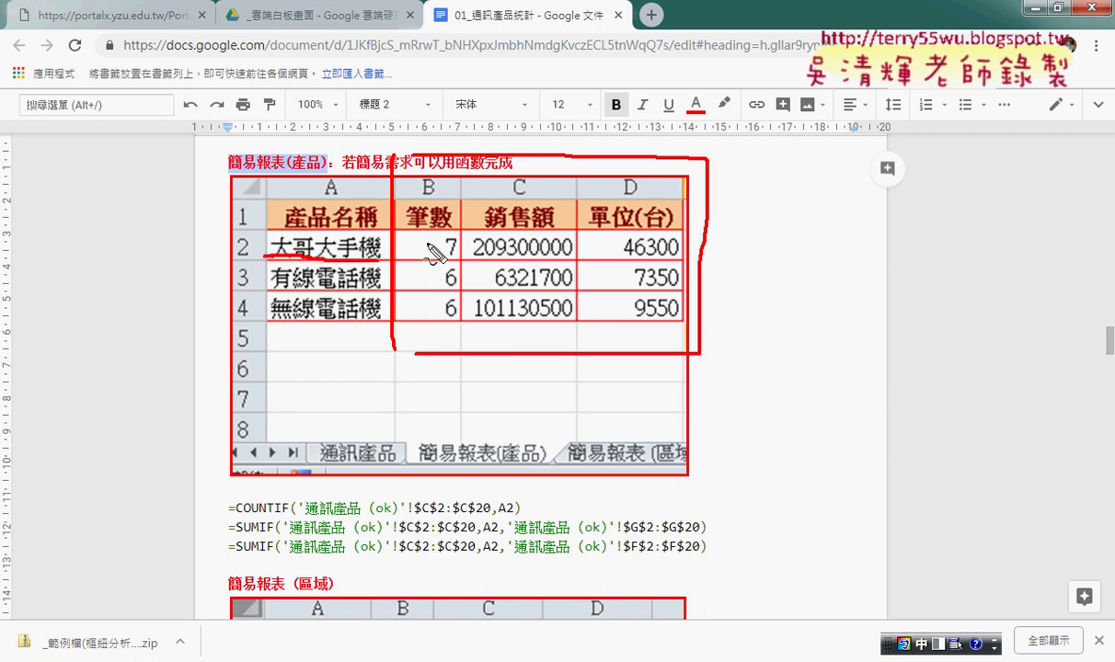
mouse_move(435, 248)
left_mouse_down()
mouse_move(442, 232)
mouse_move(434, 257)
mouse_move(679, 257)
left_mouse_up()
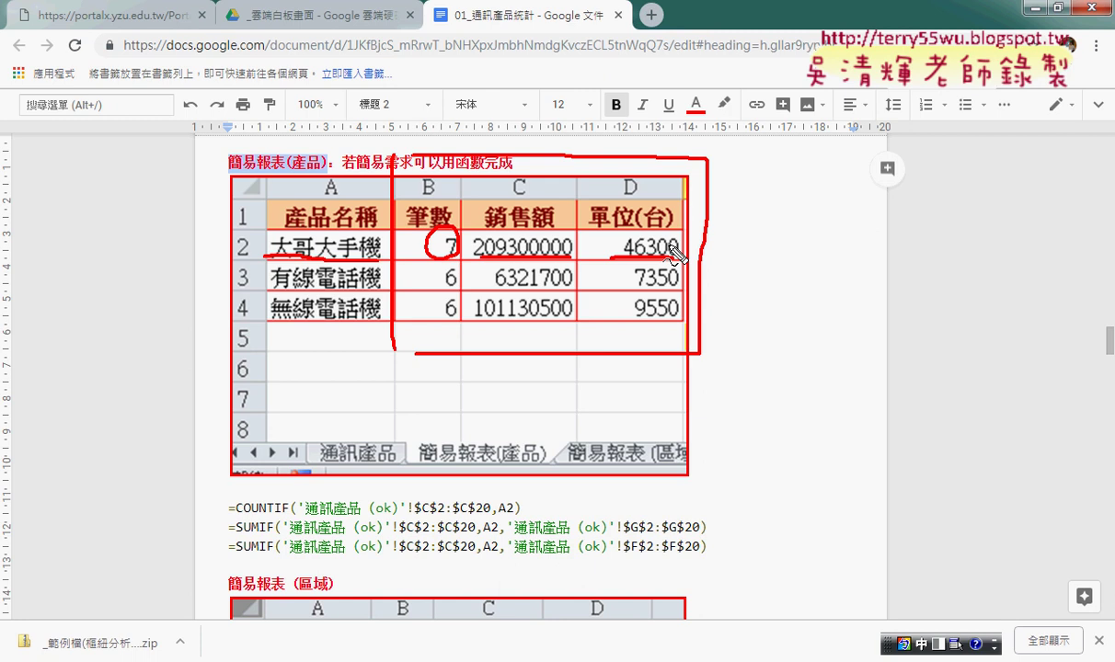
key("Escape")
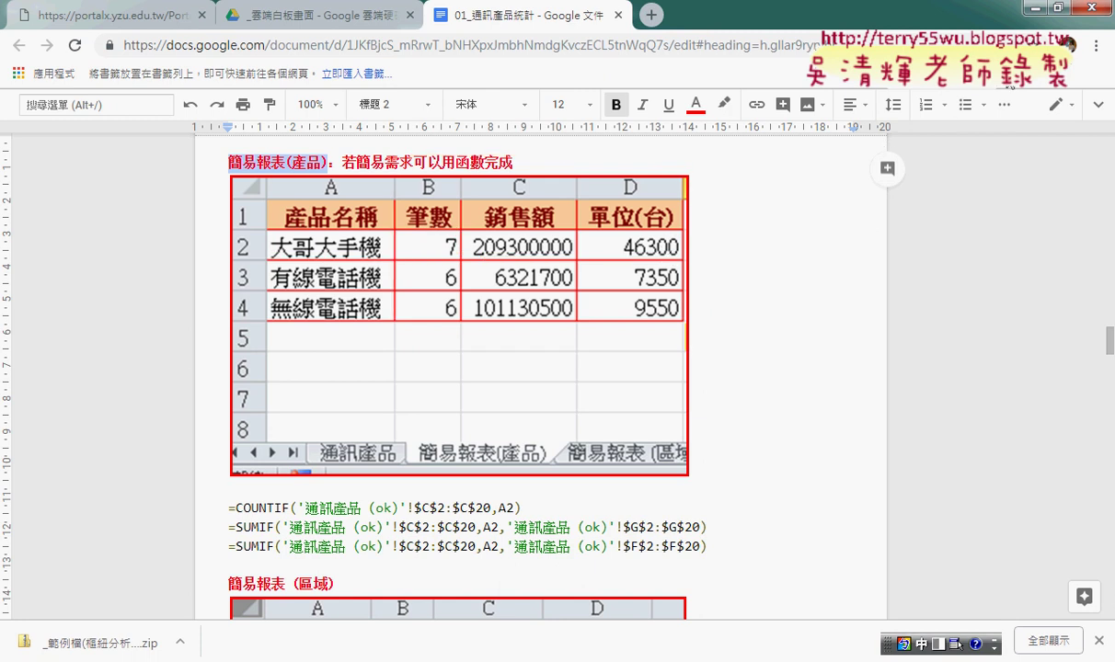
left_click(1036, 7)
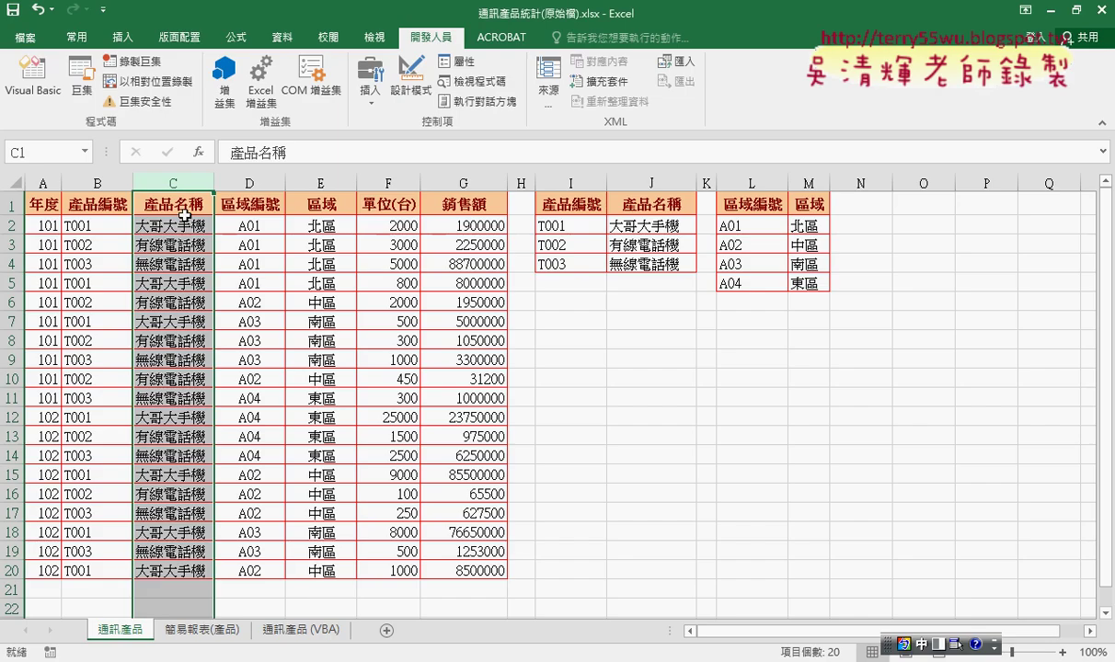
Step: Copy product-name column C from 通訊產品 into column A of 簡易報表(產品)
right_click(171, 278)
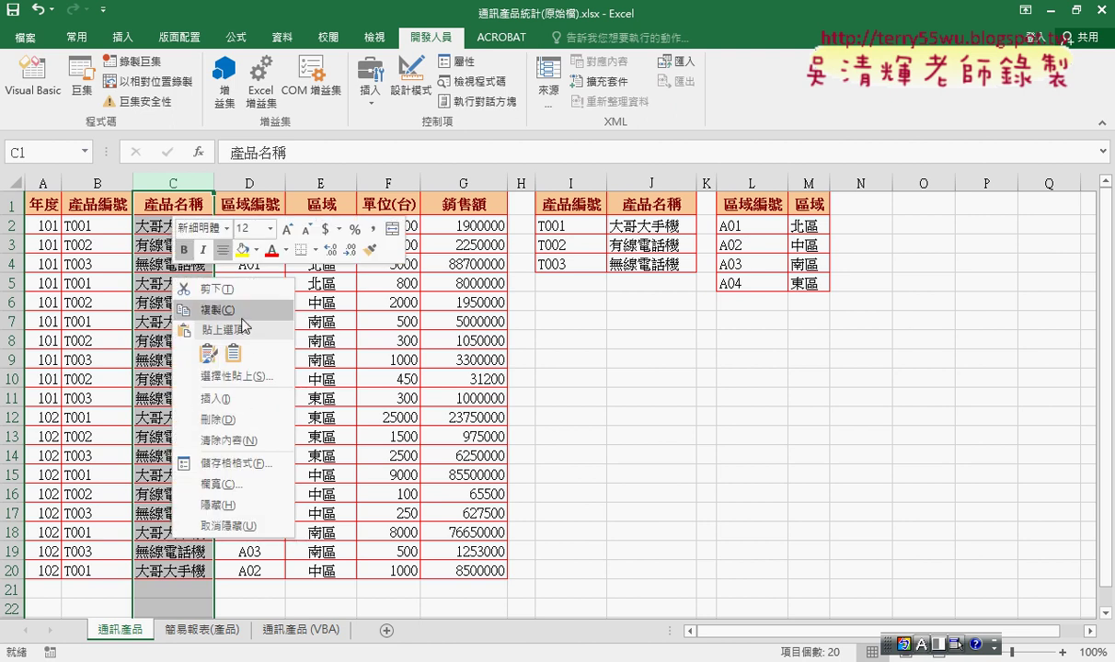
left_click(243, 320)
left_click(200, 631)
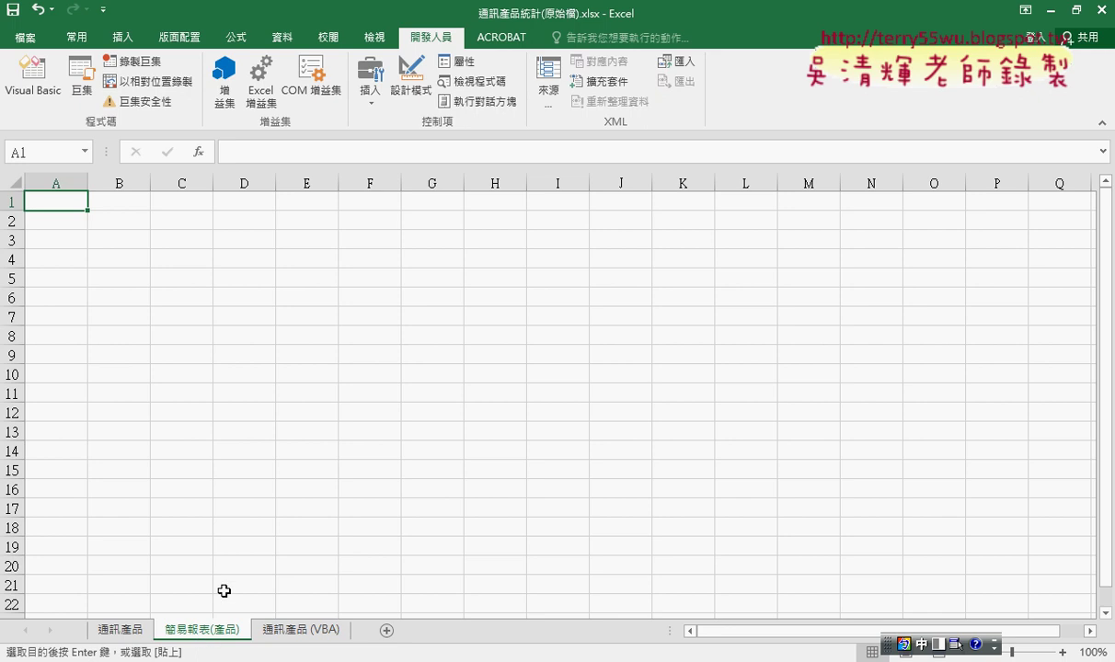
key("ctrl+v")
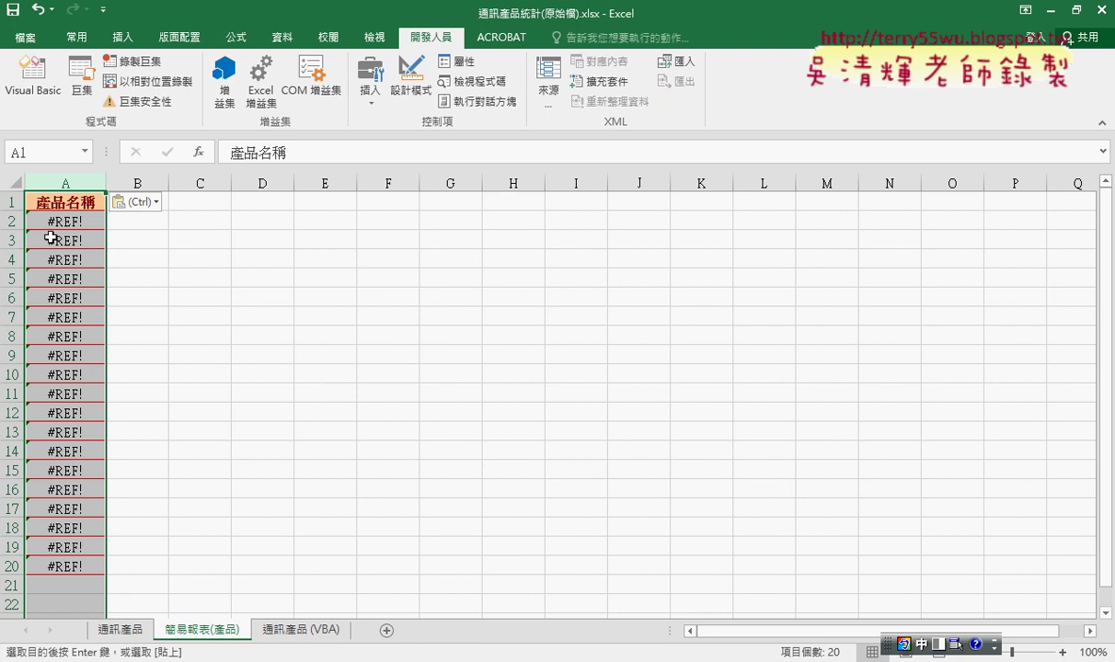
Step: Keep only the pasted values in column A and auto-fit its width
left_click(143, 205)
key("shift")
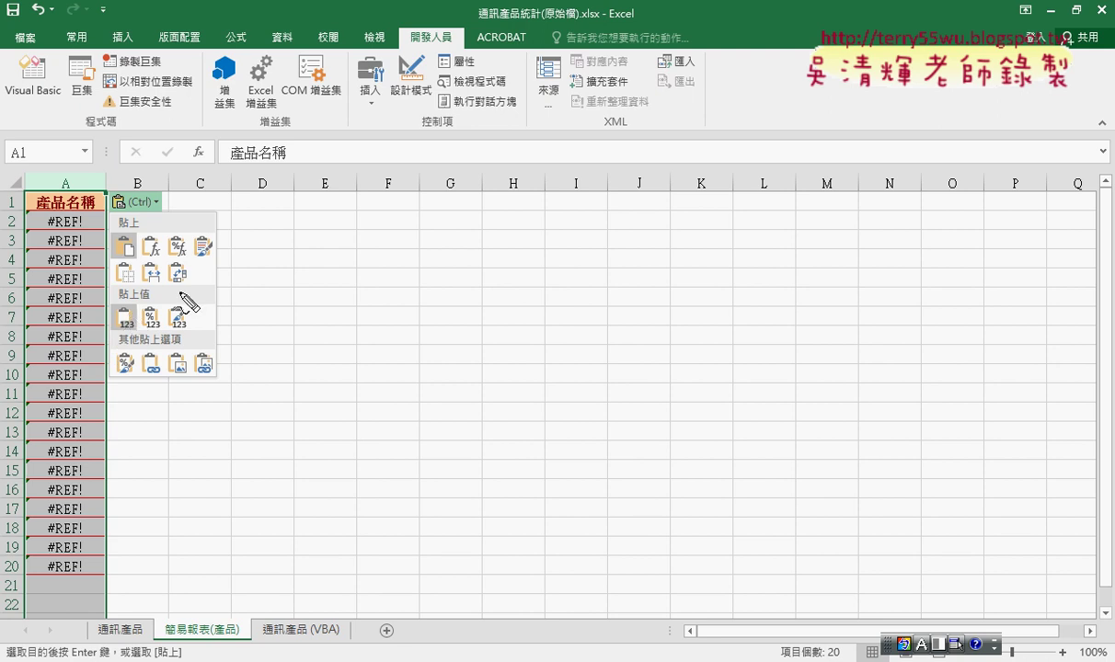
key("shift")
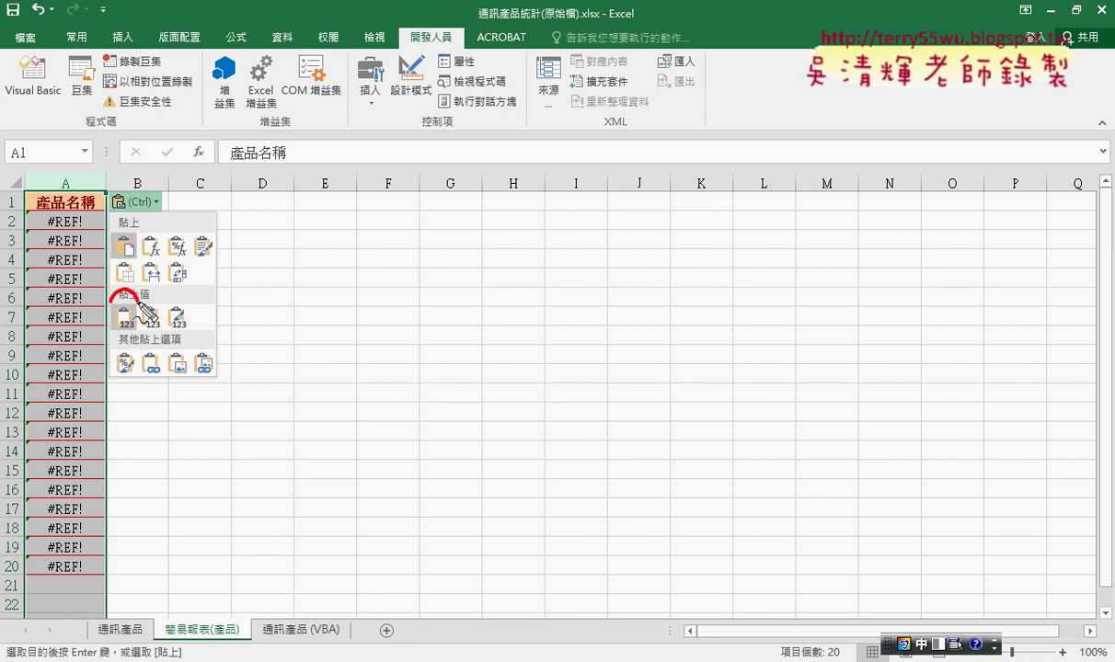
left_click_drag(82, 231, 44, 236)
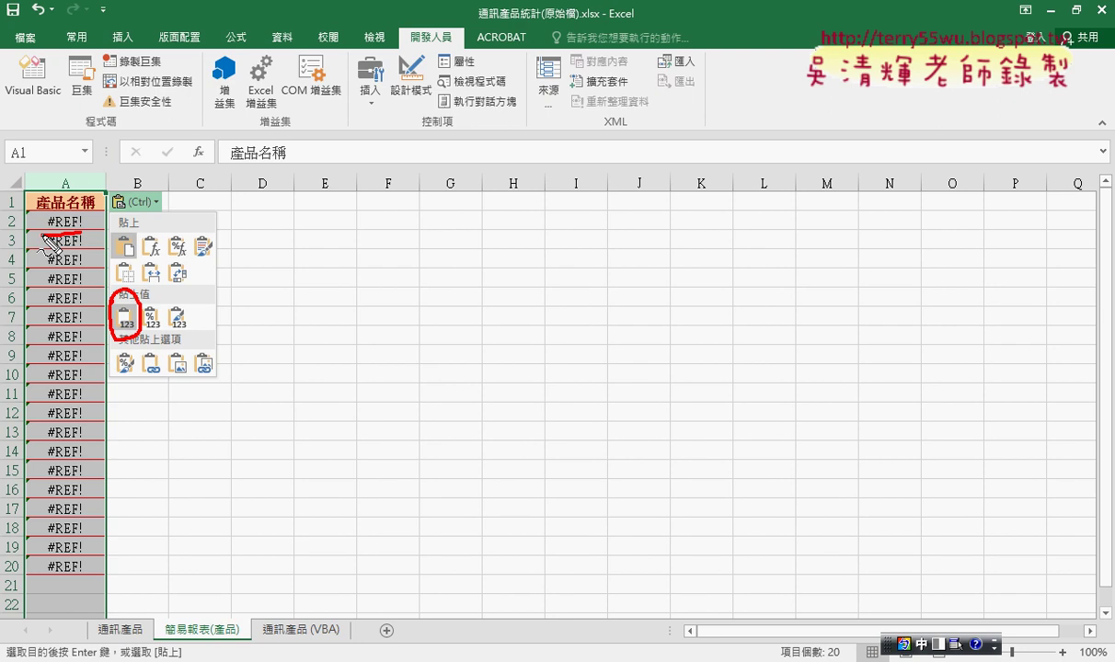
mouse_move(149, 223)
left_mouse_down()
mouse_move(92, 197)
mouse_move(151, 226)
left_mouse_up()
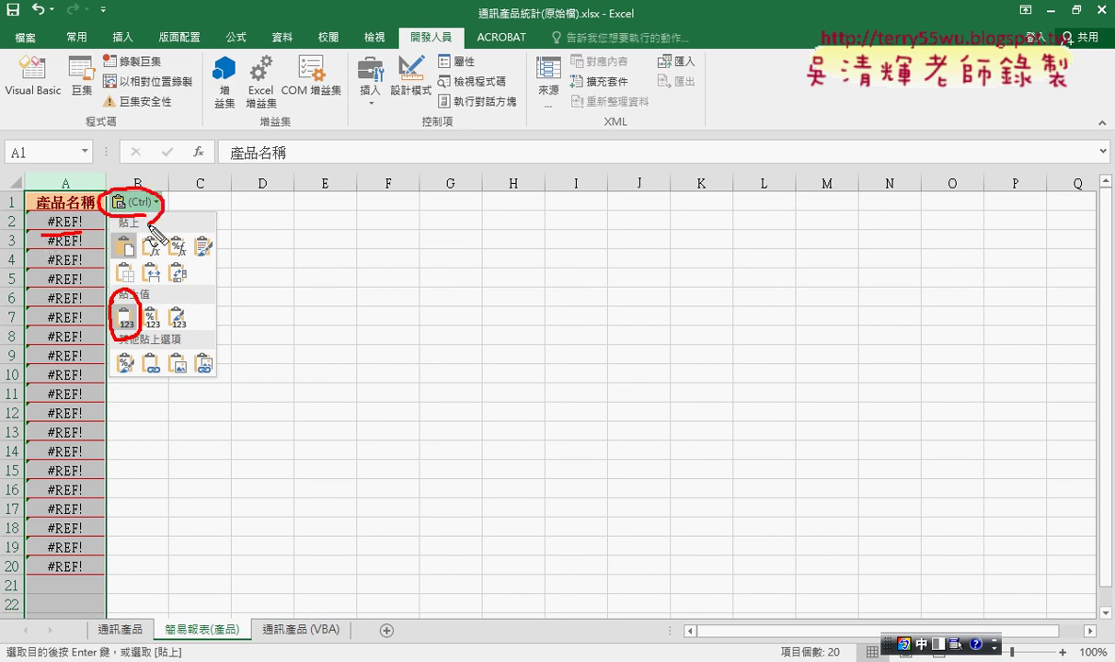
left_click(129, 317)
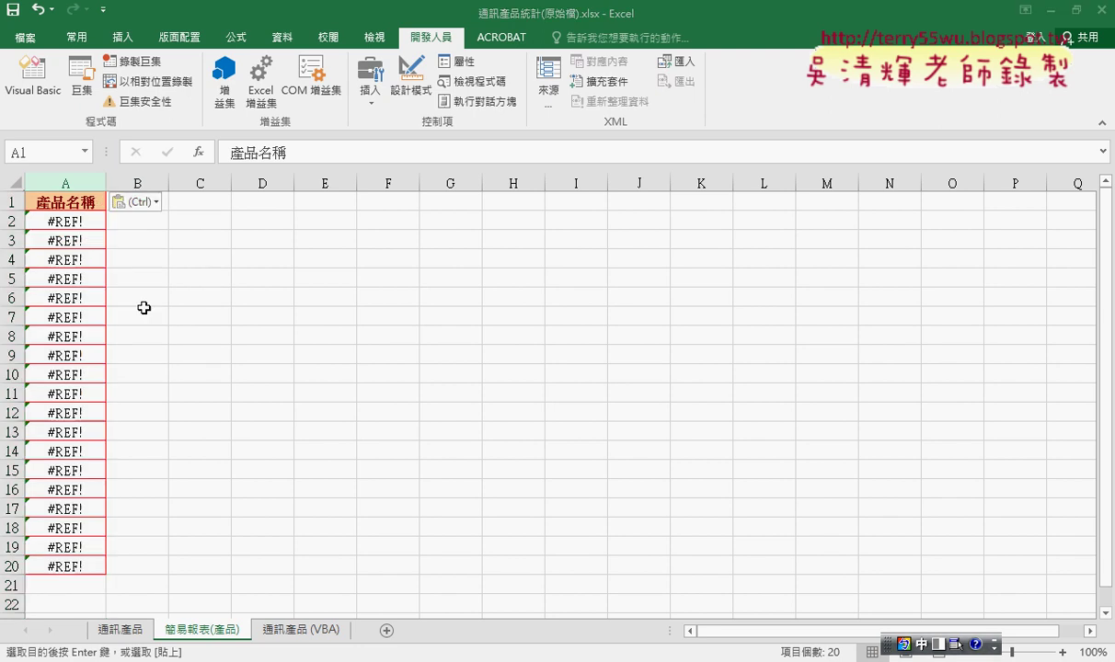
left_click(138, 202)
left_click(126, 317)
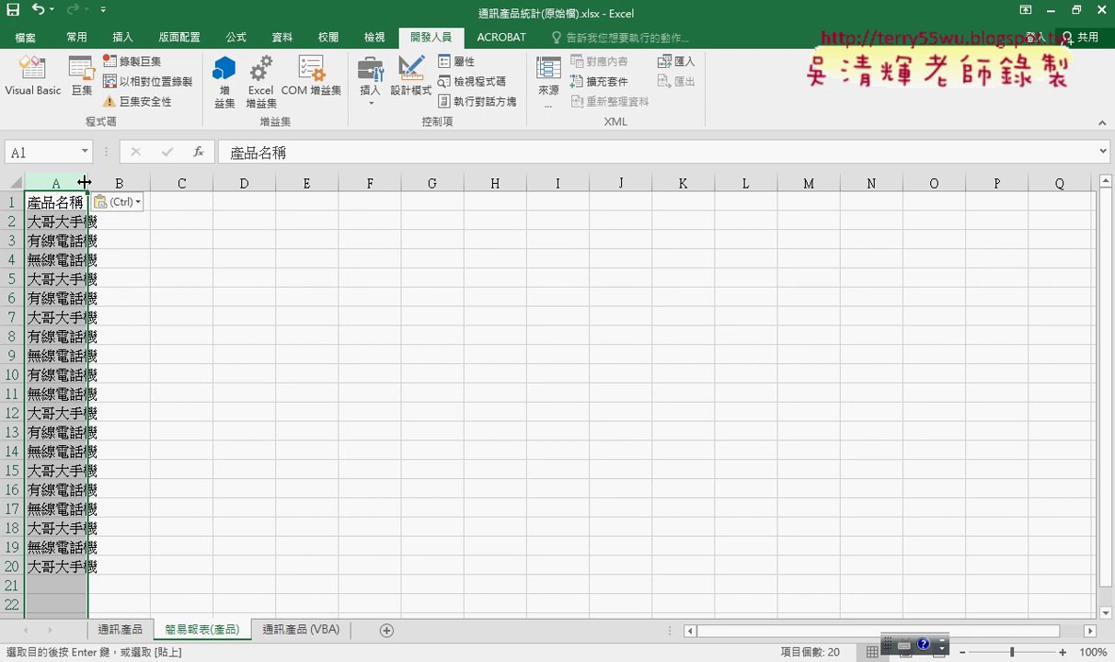
double_click(88, 173)
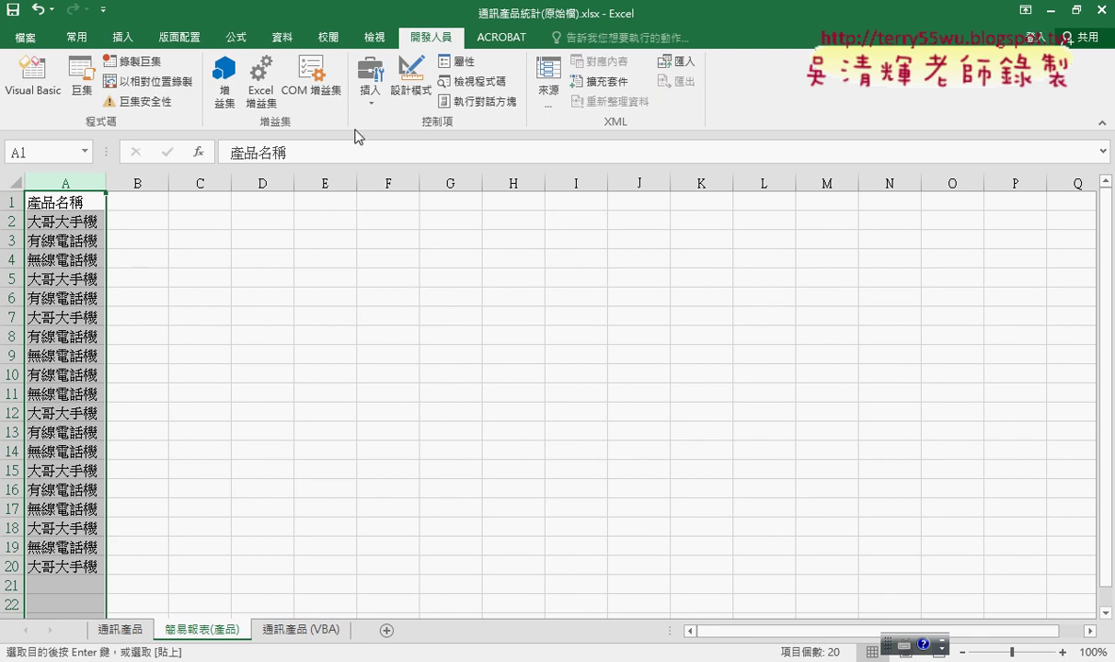
left_click(283, 38)
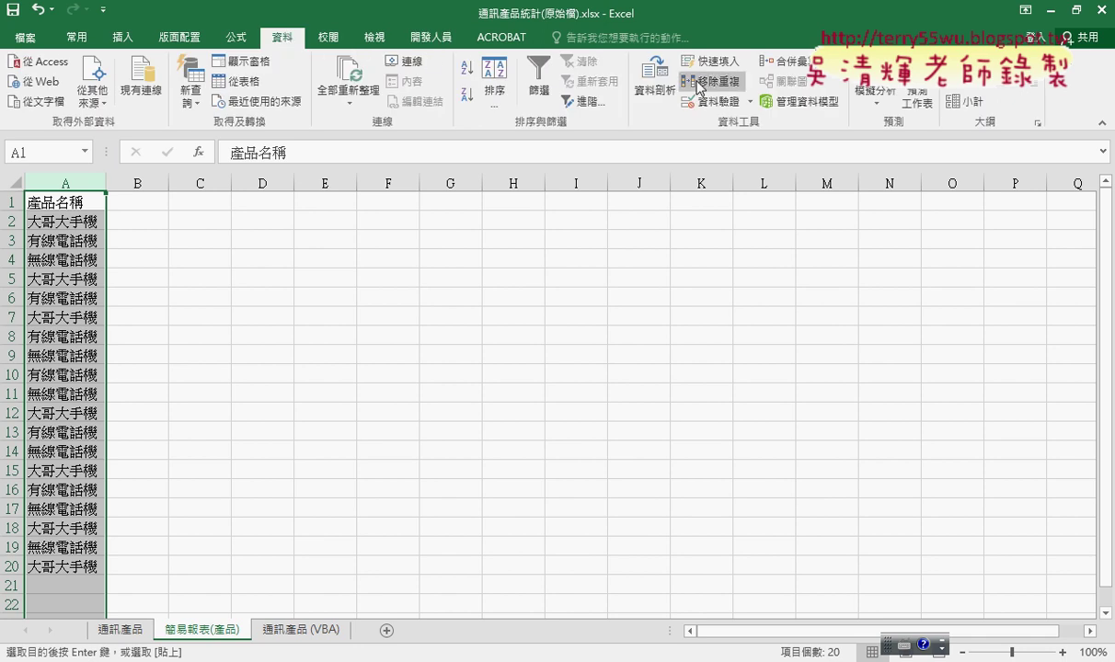
Step: Remove duplicate product names with a header row, leaving 大哥大手機, 有線電話機, 無線電話機
left_click(723, 89)
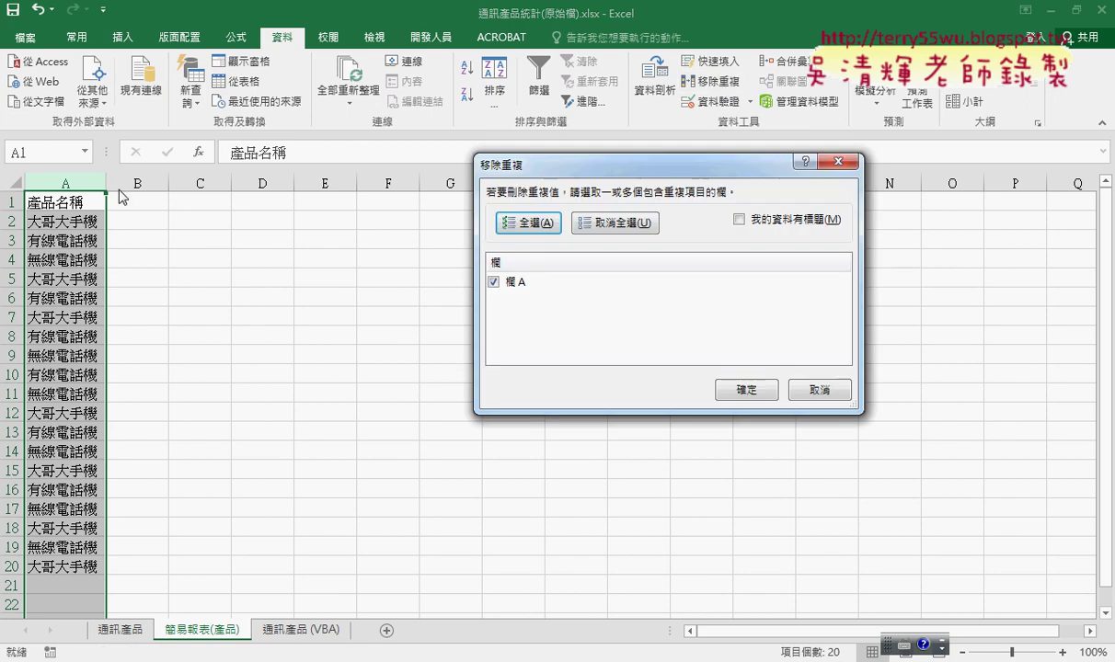
left_click(750, 221)
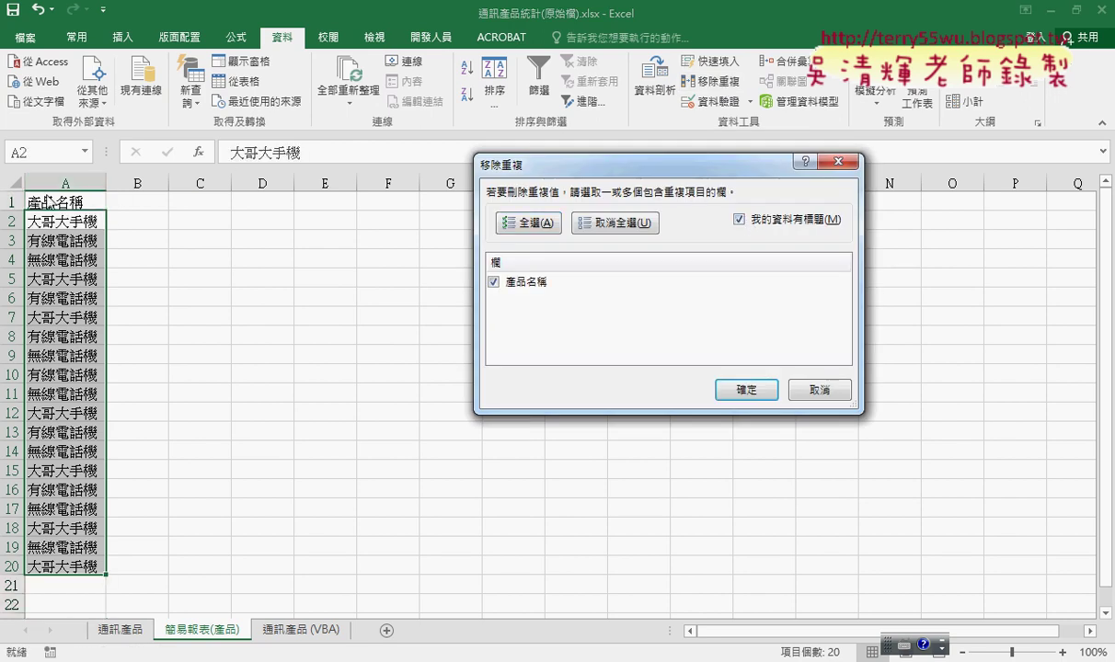
left_click(741, 389)
left_click(563, 387)
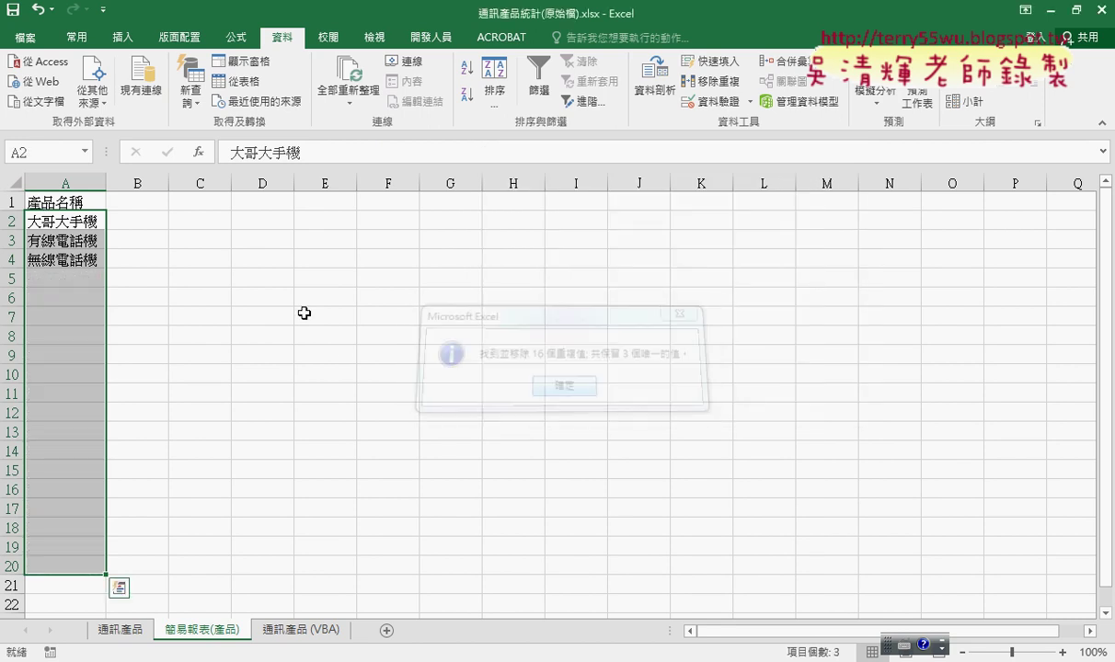
left_click_drag(66, 203, 66, 260)
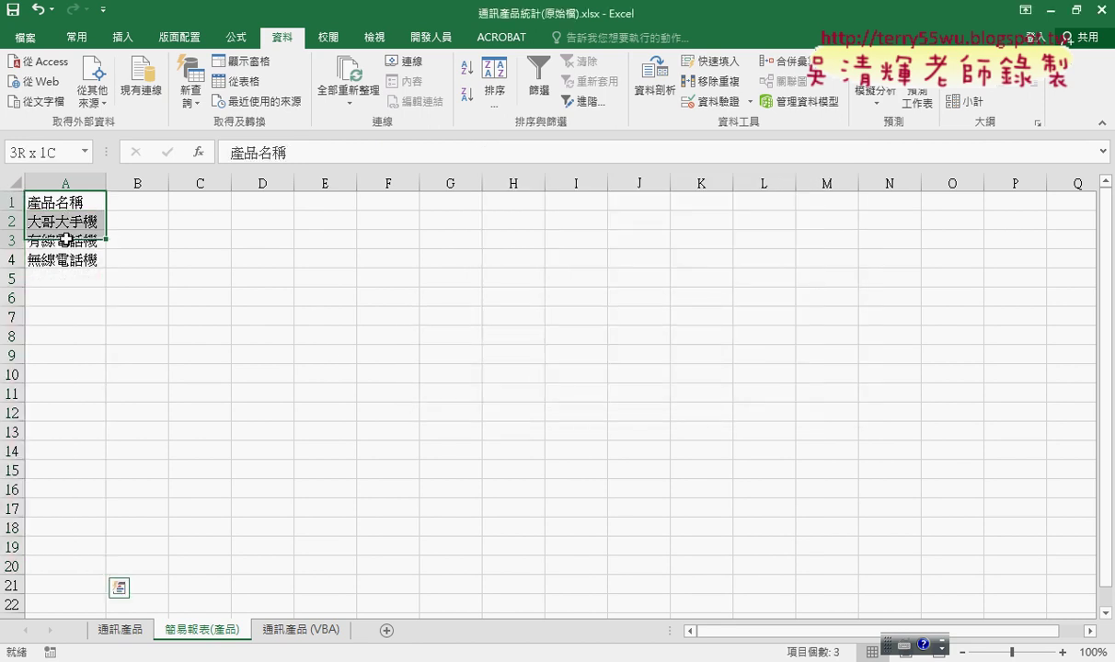
left_click(134, 195)
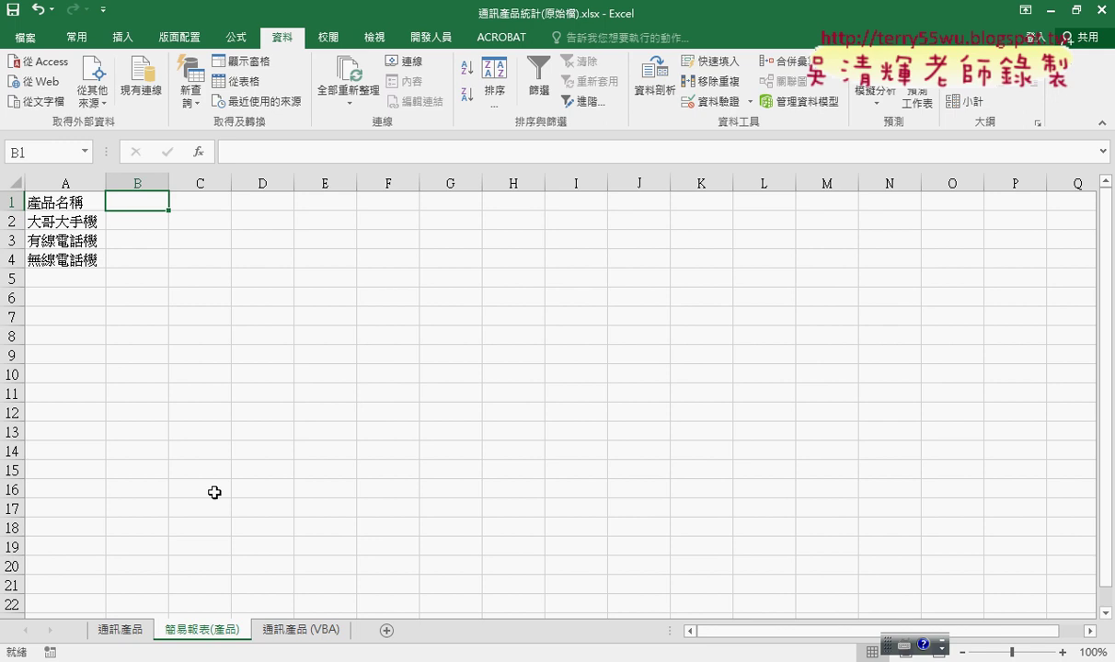
Step: Enter the heading 筆數 in cell B1 of 簡易報表(產品)
left_click(129, 629)
left_click(165, 226)
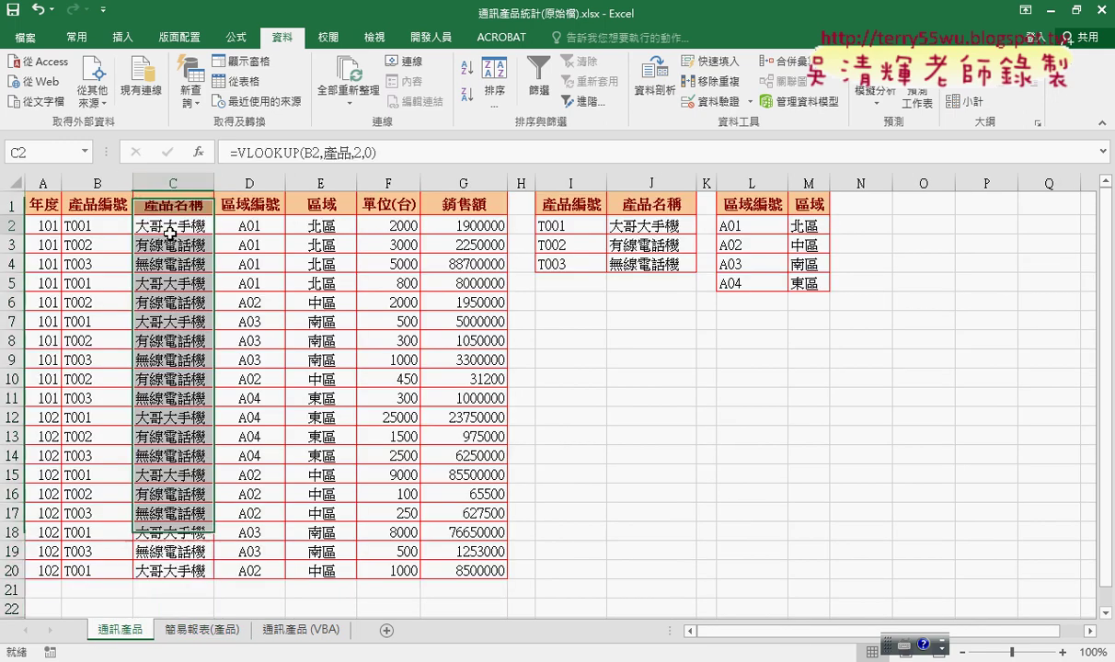
key("Down")
key("Down")
key("Down")
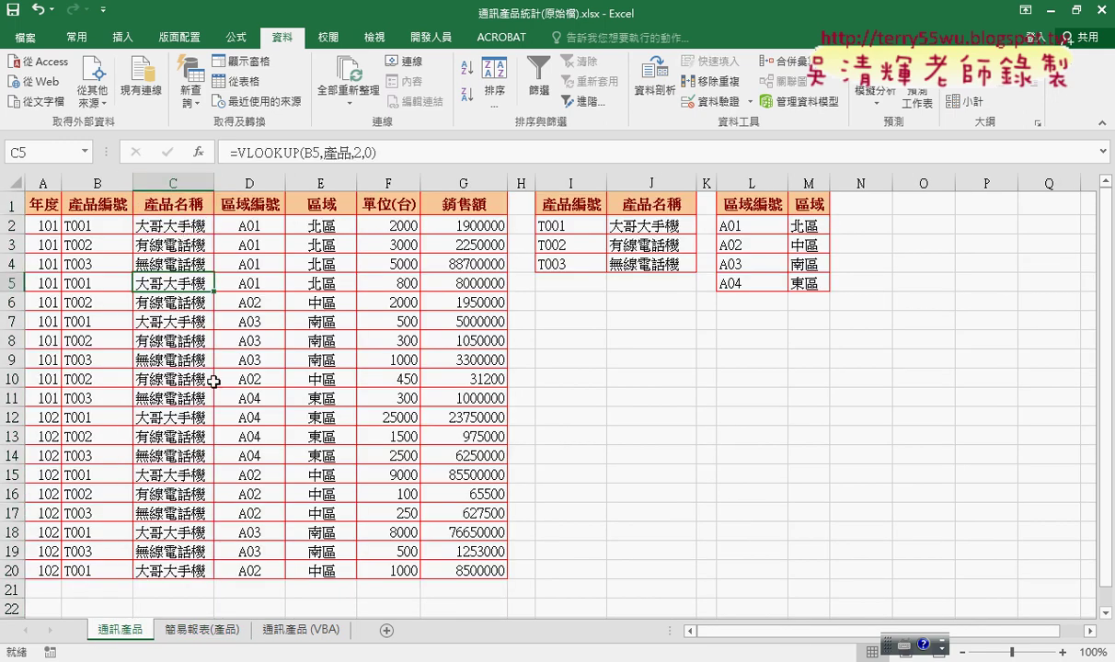
left_click(207, 629)
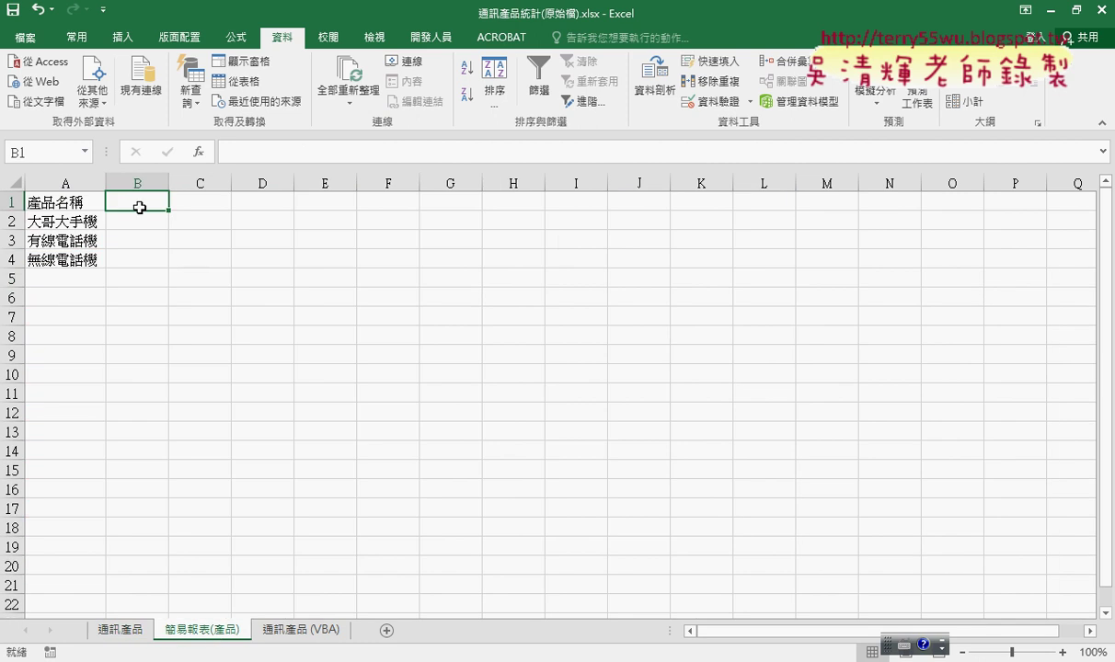
type("ak")
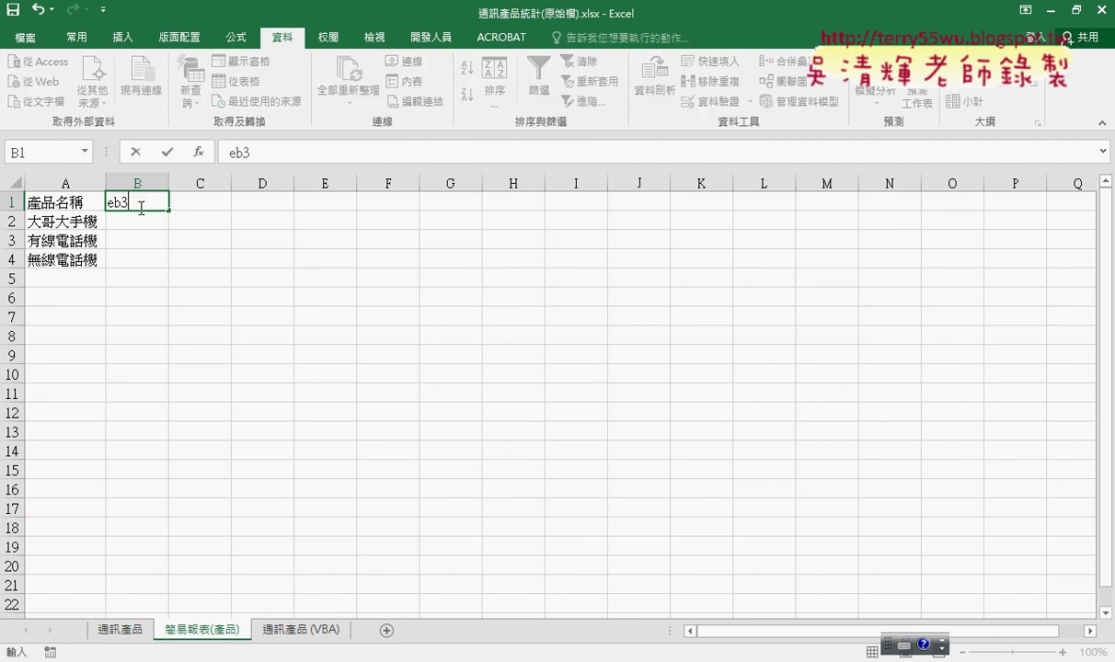
key("BackSpace")
key("BackSpace")
key("ctrl+space")
type("pp")
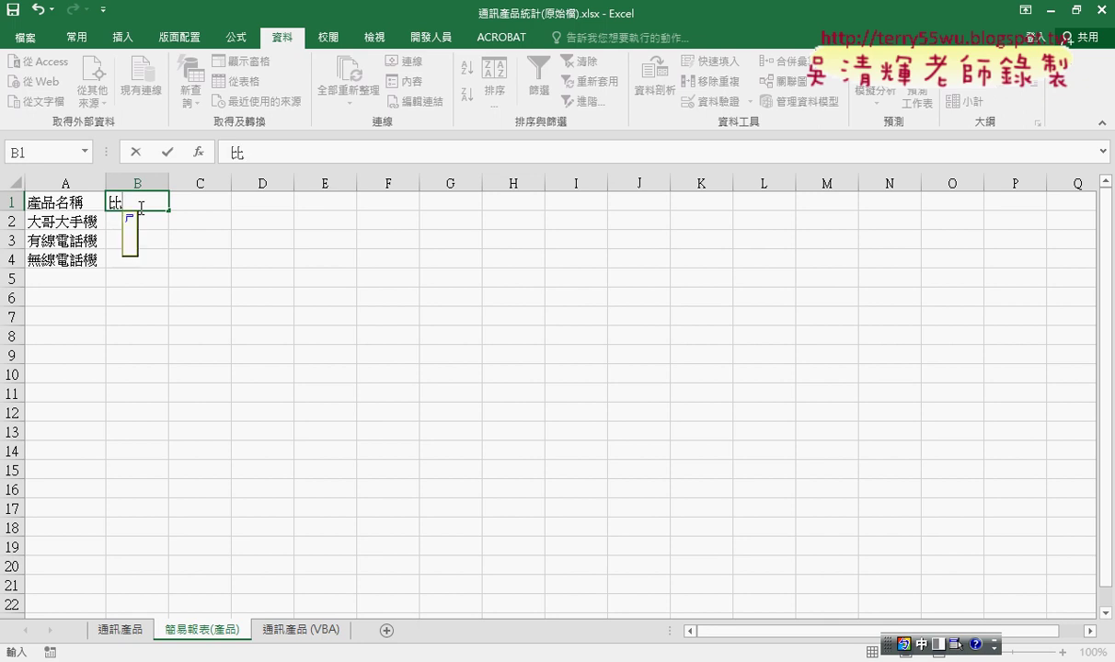
type("數")
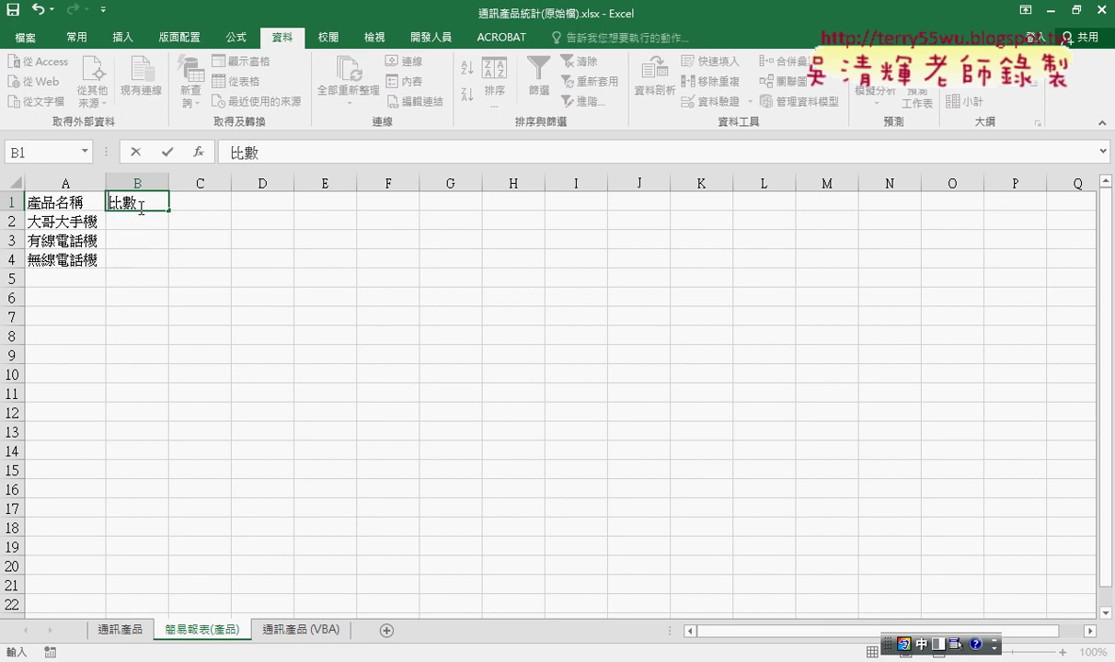
key("Left")
key("Down")
key("Down")
key("Return")
key("Return")
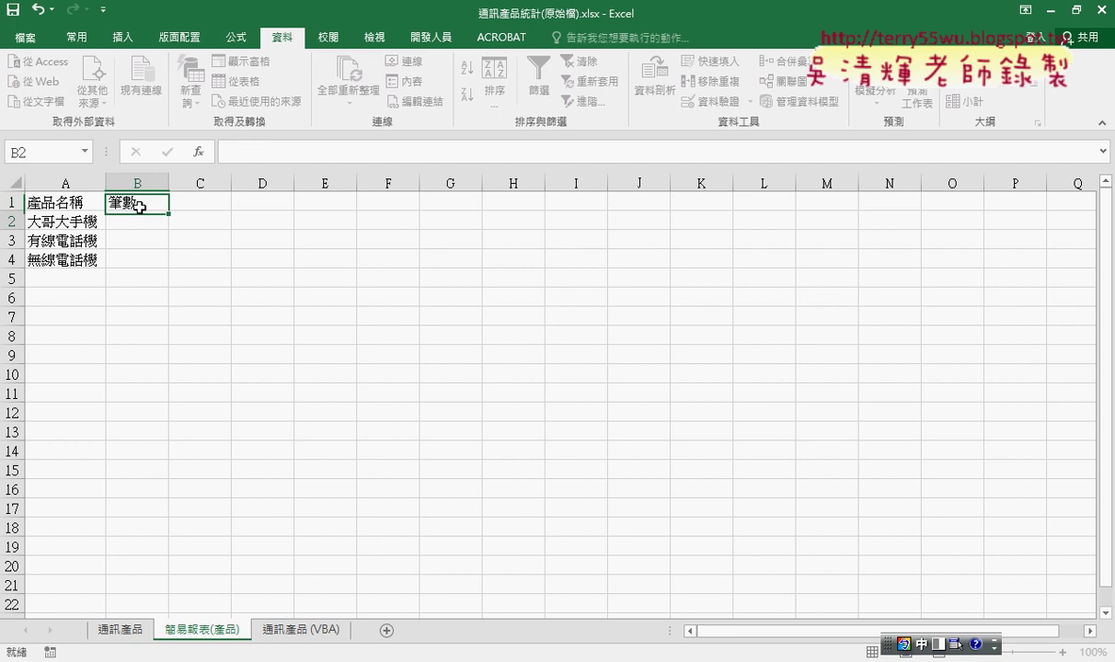
Step: Check the product lookup formulas in C2 and C12 on the 通訊產品 sheet
left_click(89, 222)
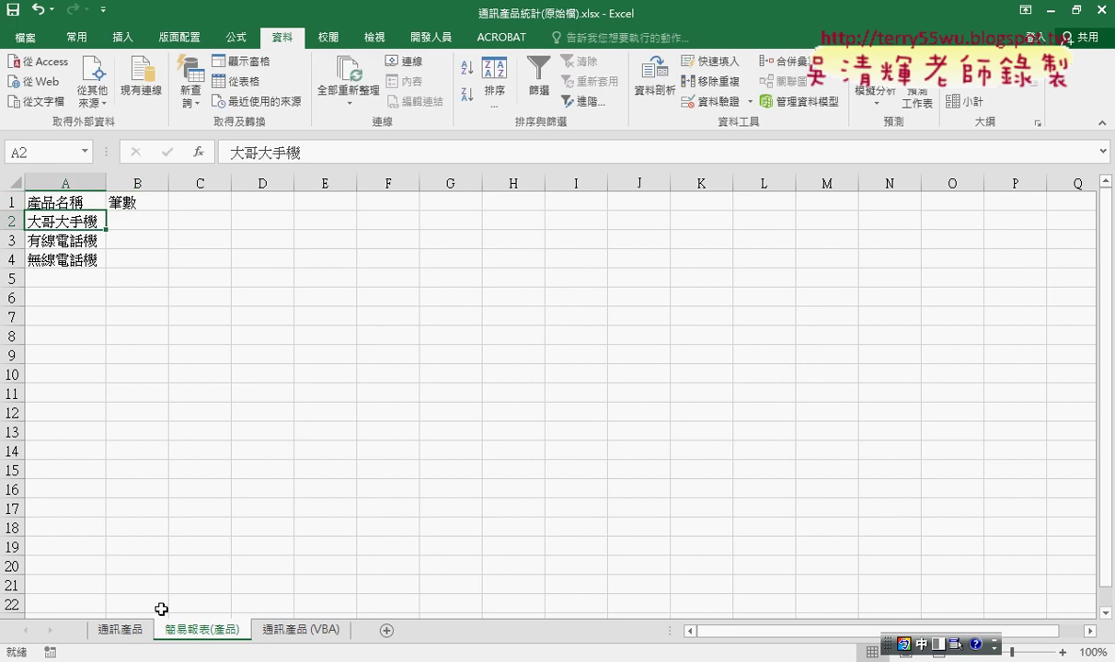
left_click(126, 629)
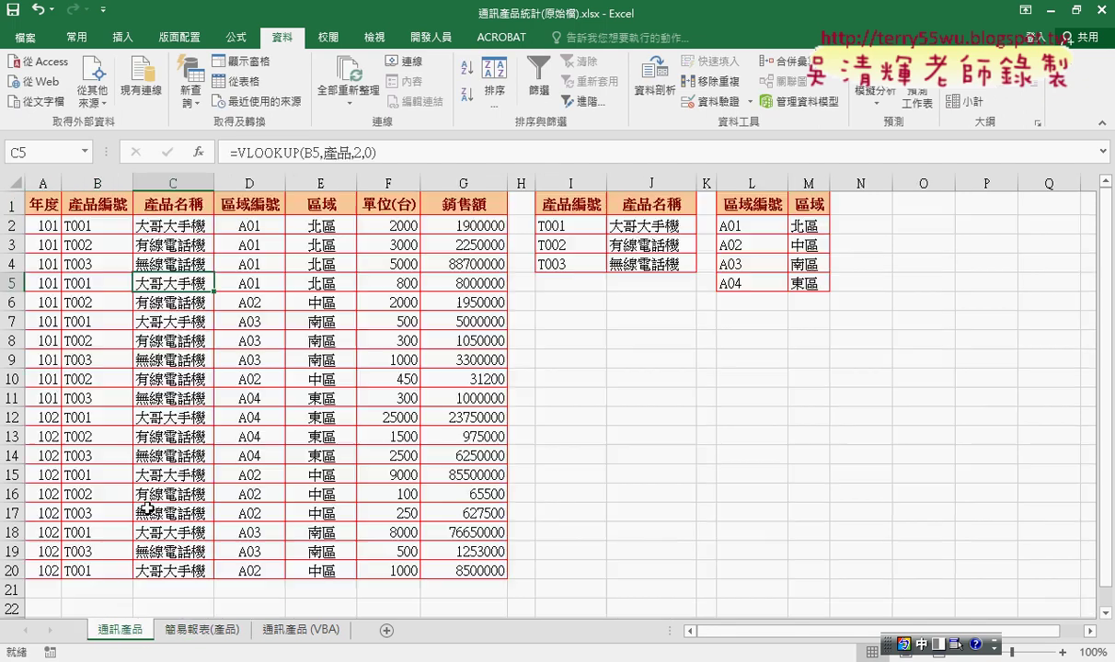
left_click(172, 226)
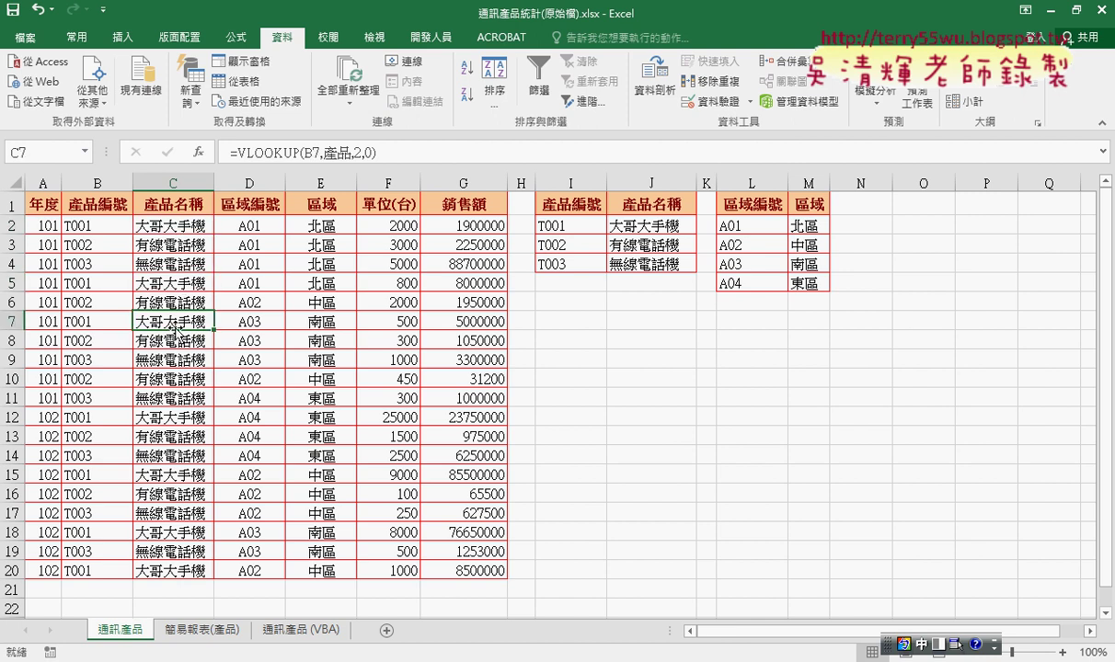
left_click(171, 417)
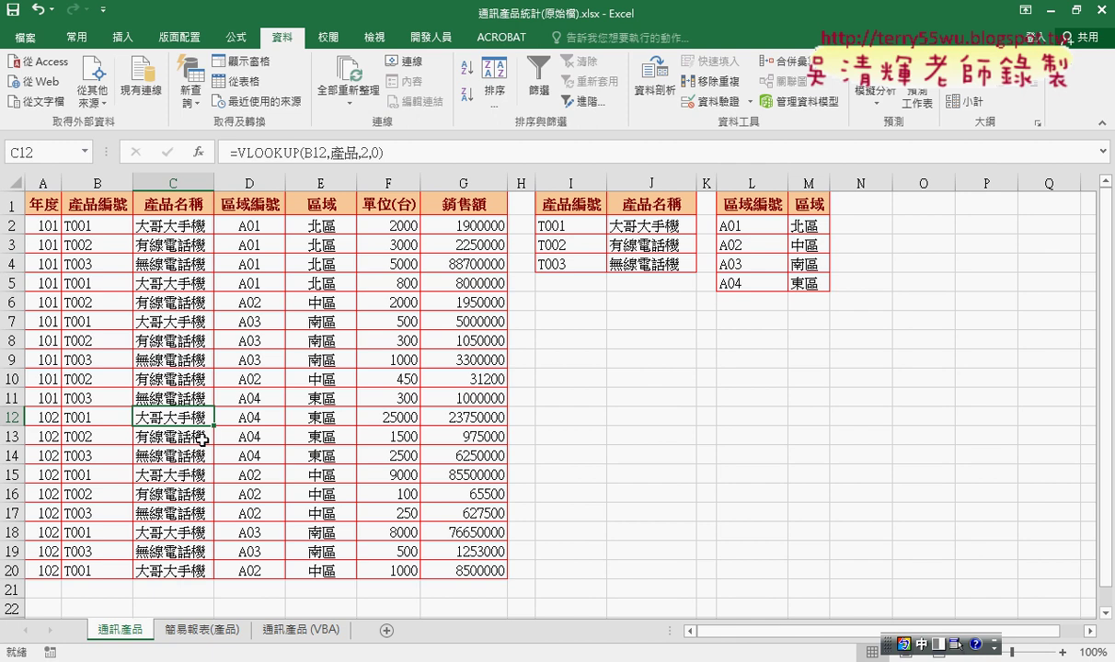
left_click(194, 634)
left_click(137, 632)
Step: Compare units values with product formulas, then select the 單位(台) and 銷售額 headers
left_click_drag(389, 204, 451, 204)
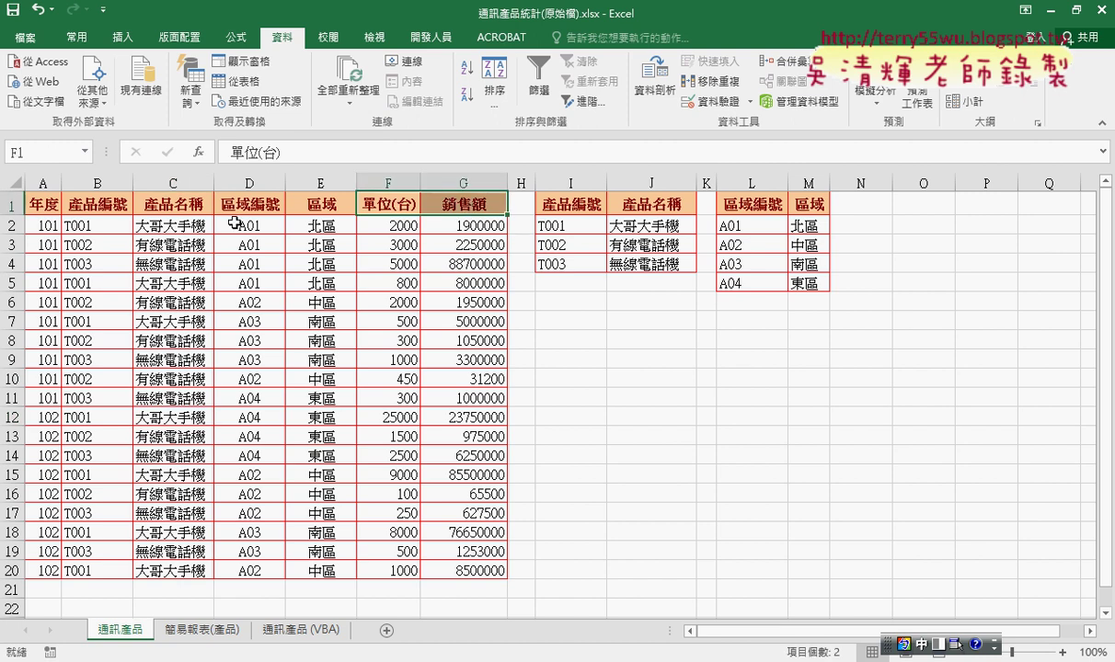
left_click(407, 225)
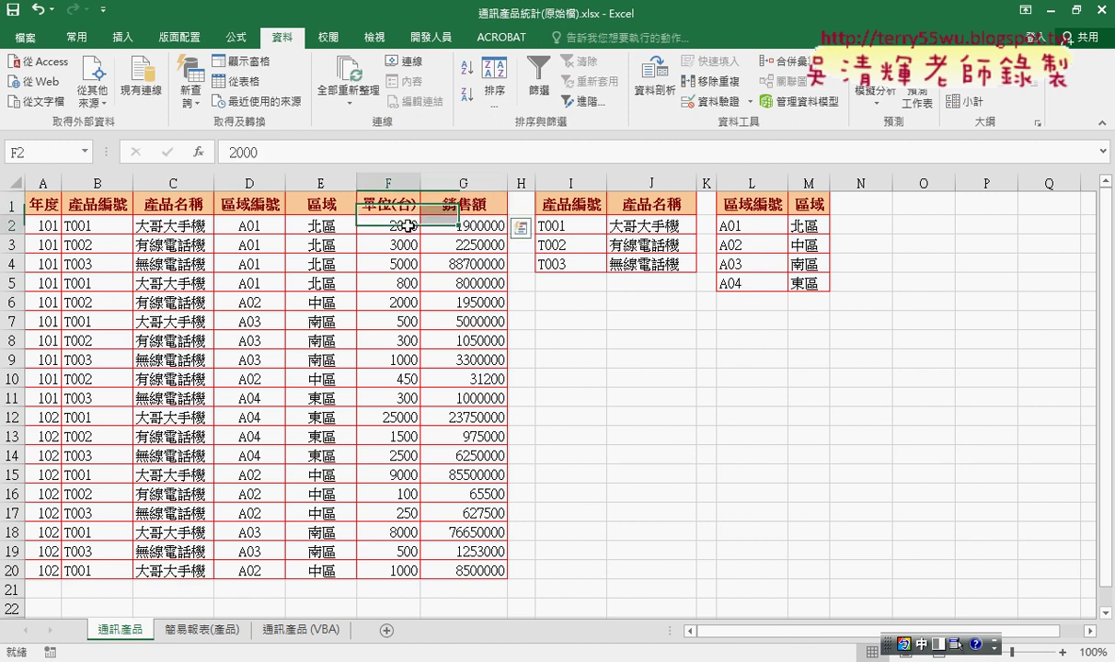
left_click(391, 300)
left_click(395, 229)
left_click(157, 218)
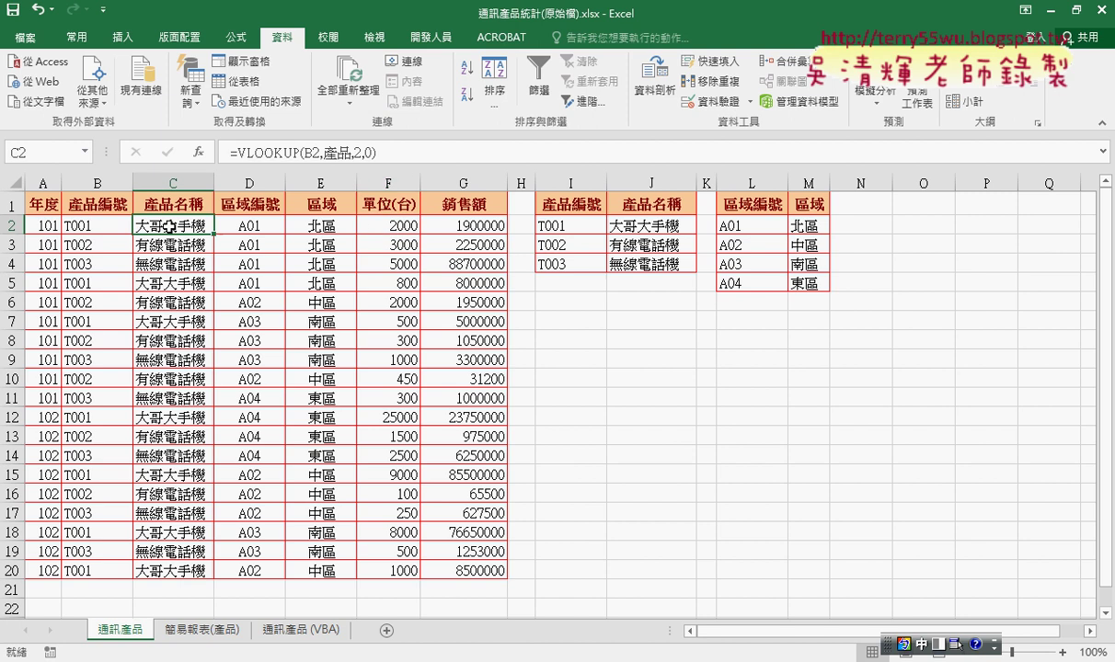
left_click(412, 226)
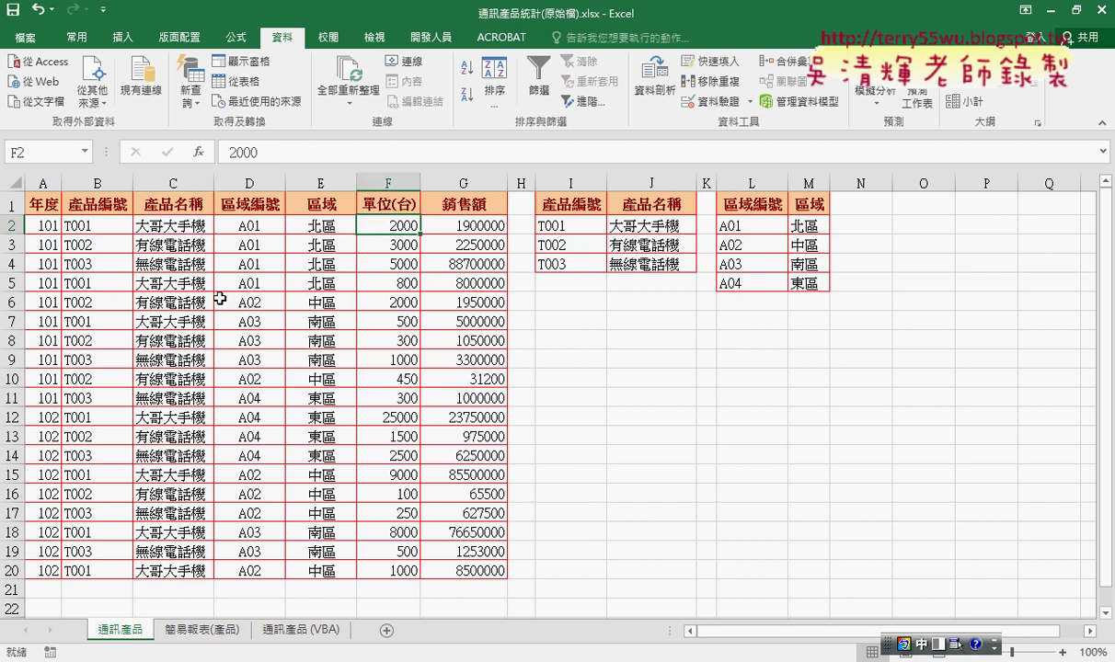
left_click(177, 281)
left_click(391, 283)
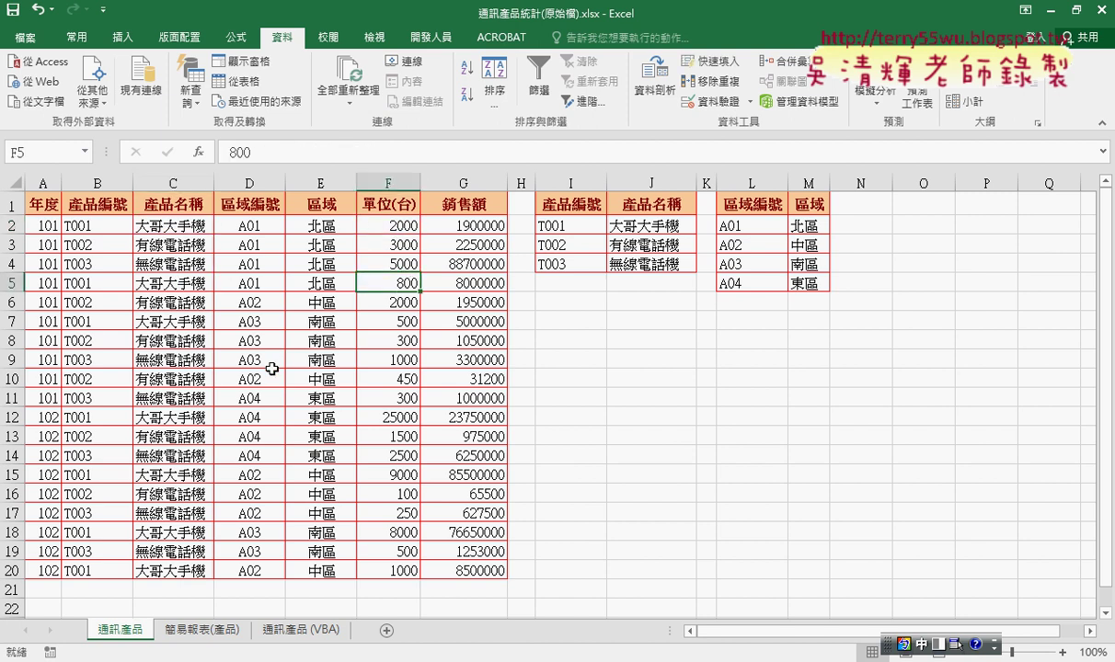
left_click(166, 415)
left_click(407, 418)
left_click(386, 226)
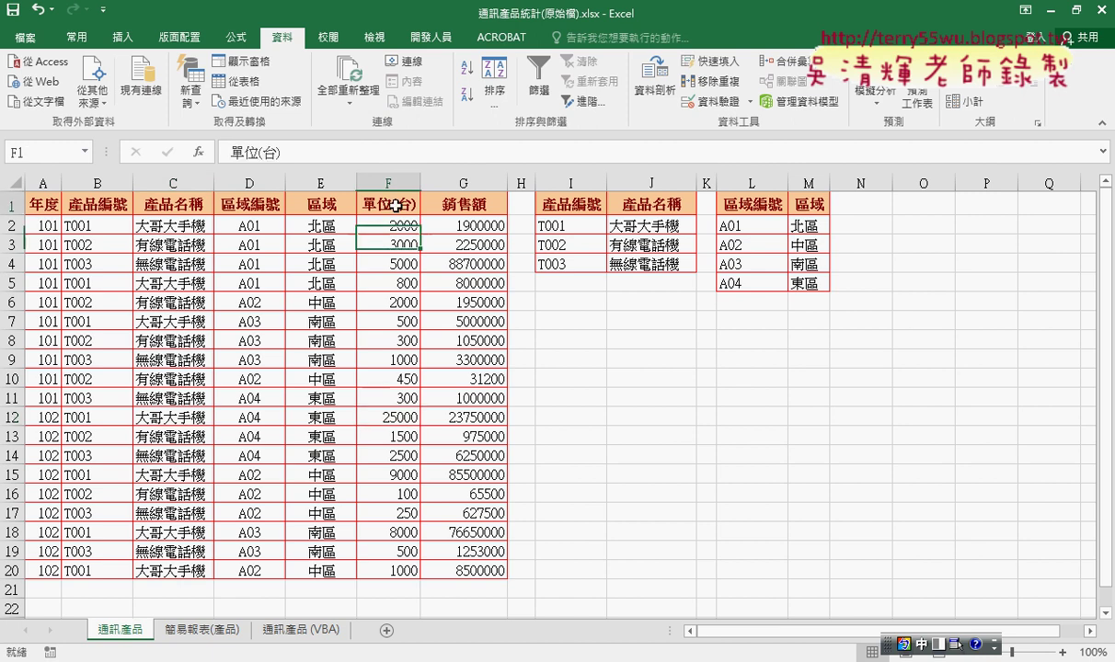
left_click_drag(382, 203, 458, 204)
Step: Paste the 單位(台) and 銷售額 headers into C1:D1 of 簡易報表(產品)
key("ctrl+c")
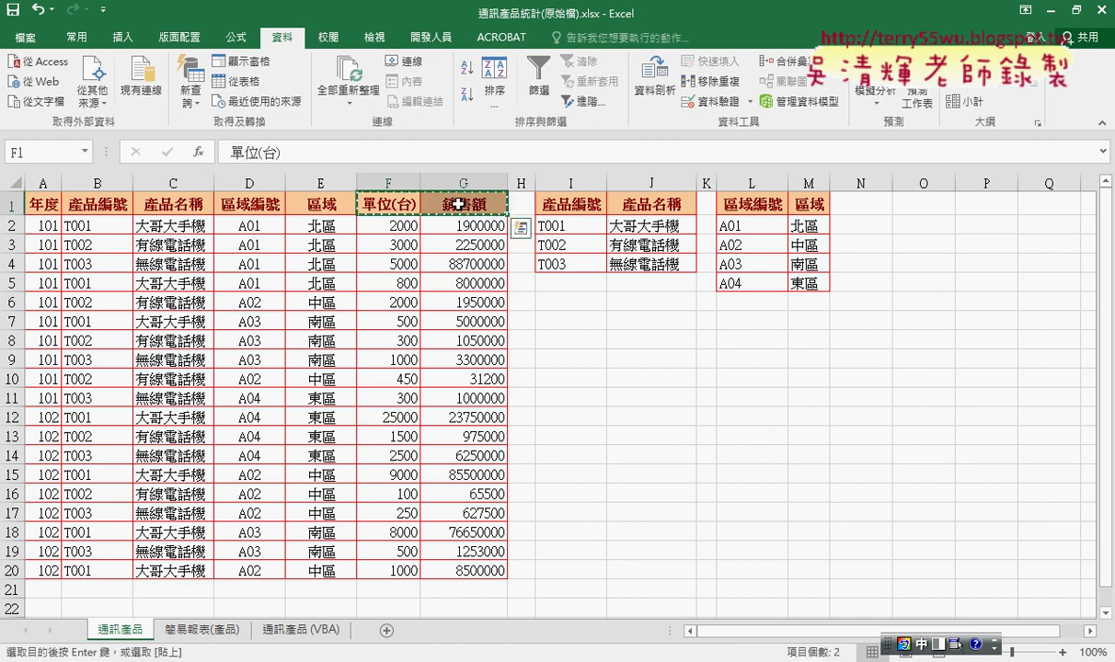
left_click(202, 630)
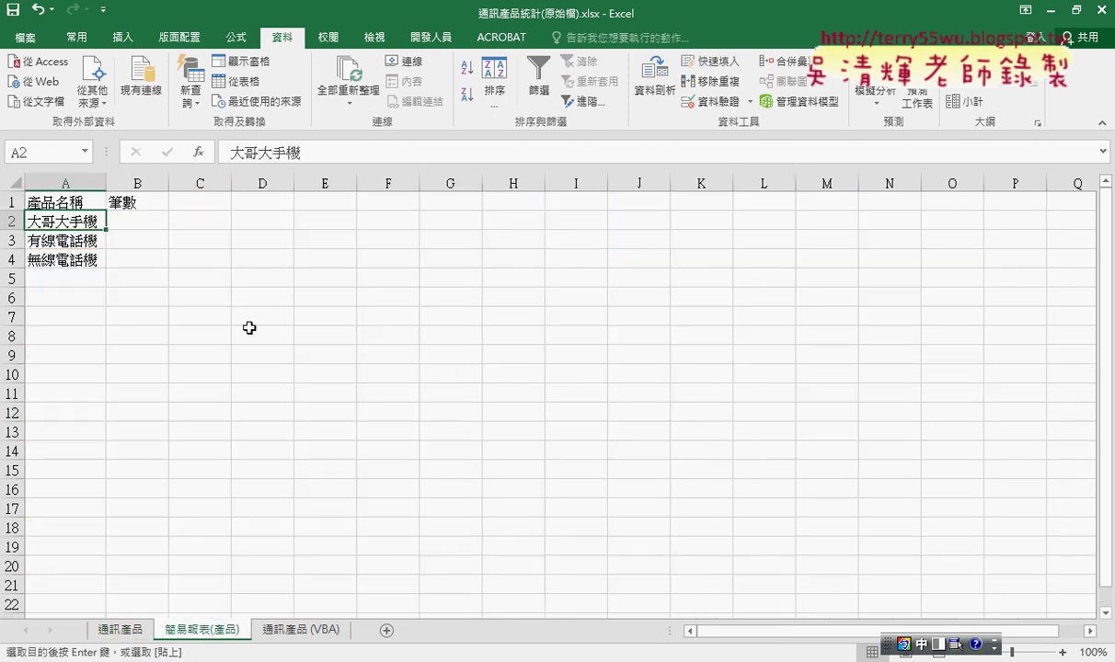
left_click(201, 201)
key("ctrl+v")
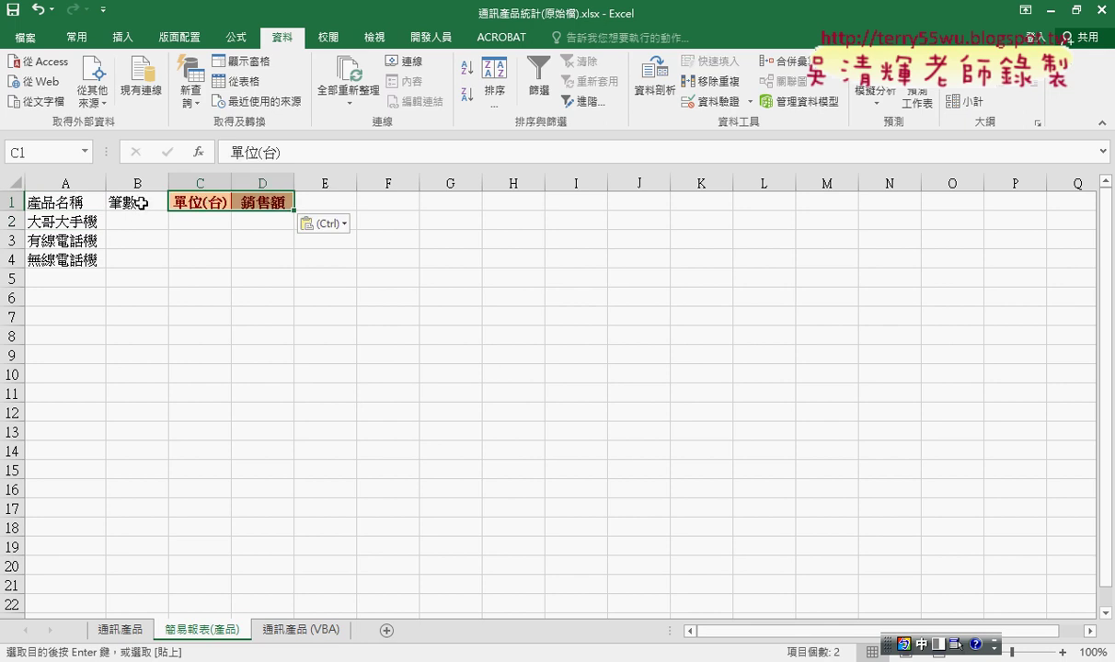
Step: Copy the C1:D1 header formatting onto B1 with Format Painter
left_click_drag(253, 202, 181, 201)
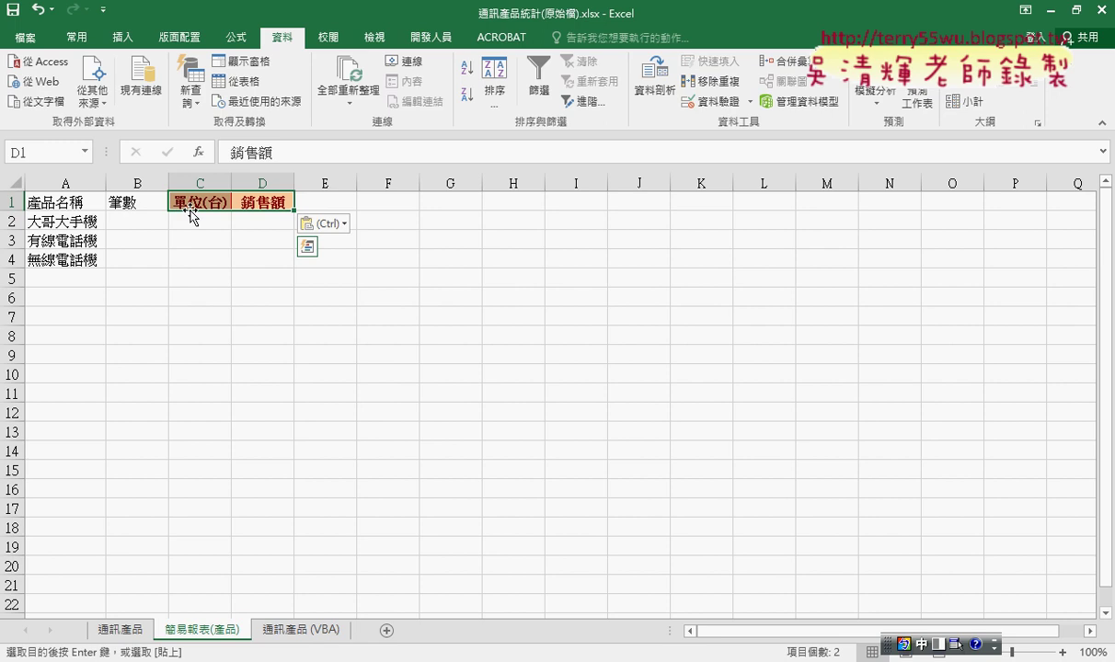
left_click(77, 36)
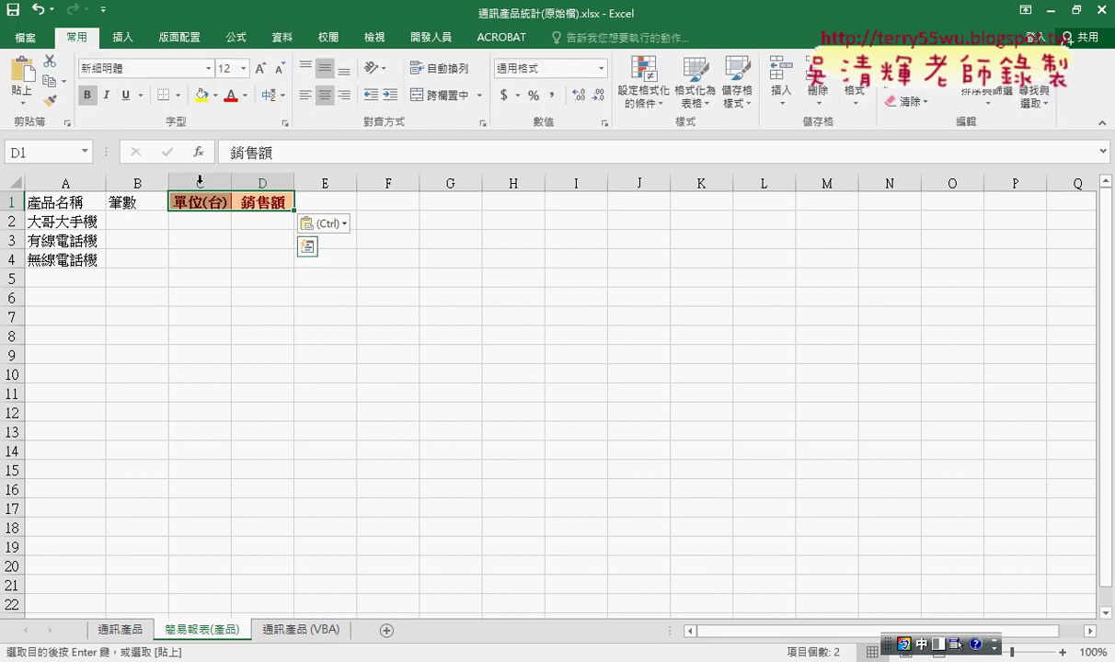
left_click(50, 101)
left_click(111, 203)
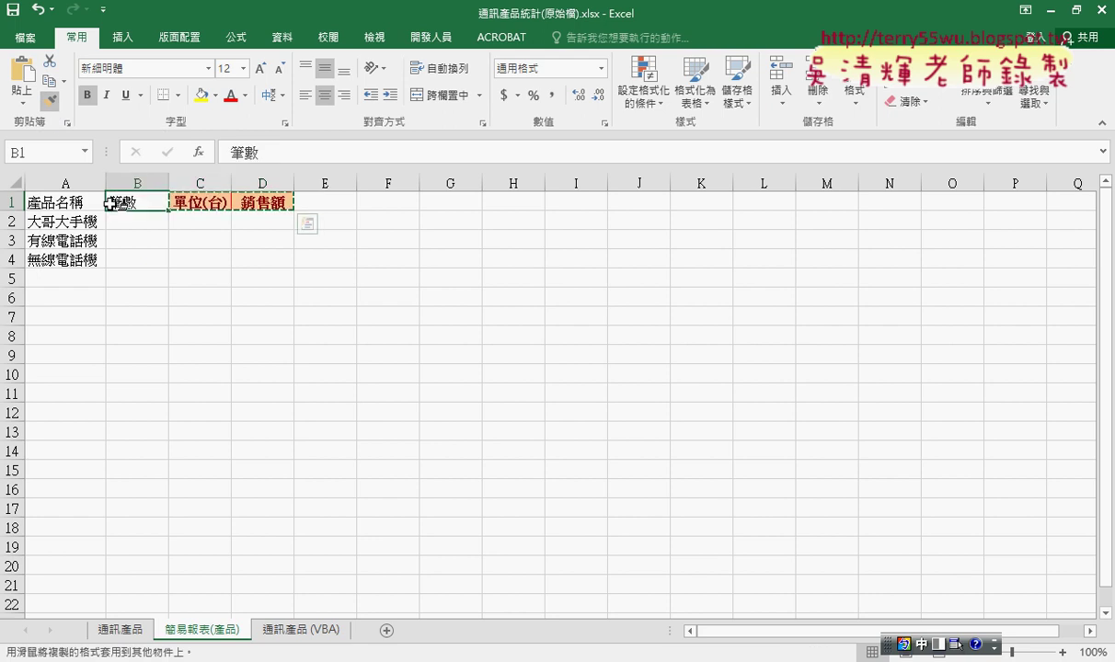
Step: Give the report table A1:D4 red outline and inside borders
left_click_drag(92, 202, 258, 265)
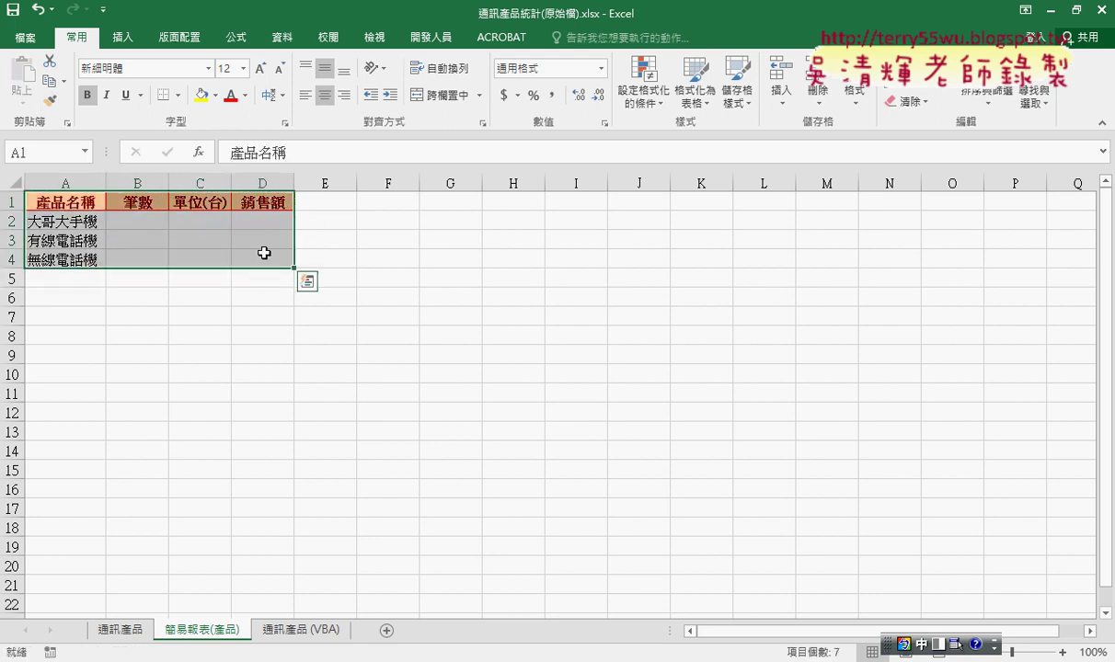
left_click(179, 96)
left_click(221, 510)
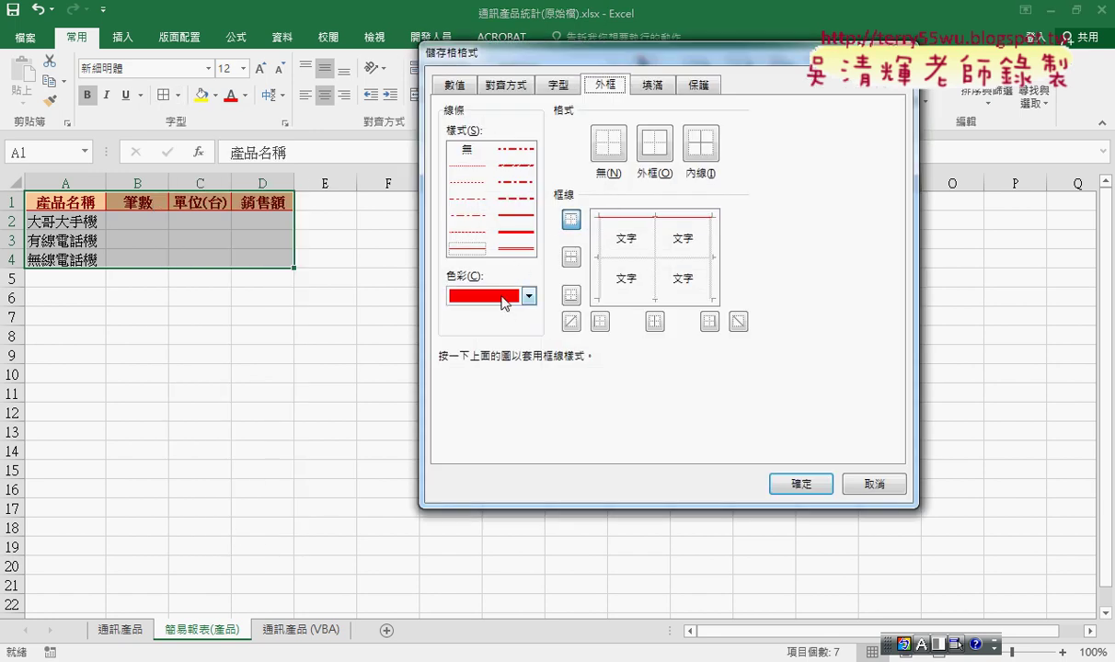
left_click(654, 144)
left_click(699, 143)
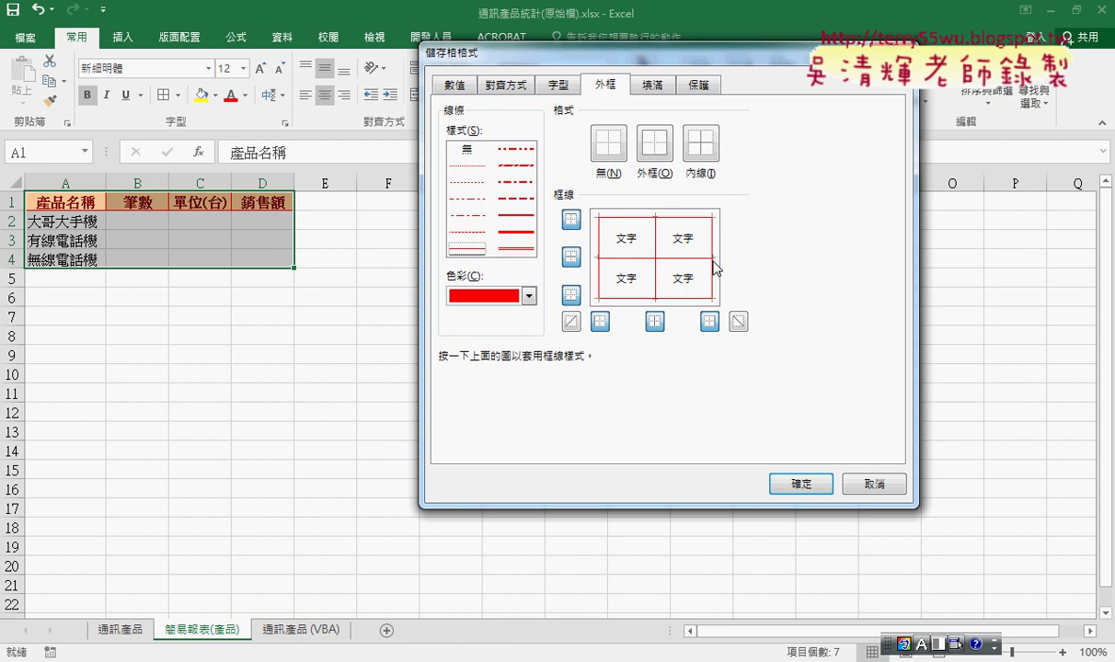
left_click(798, 484)
left_click(638, 412)
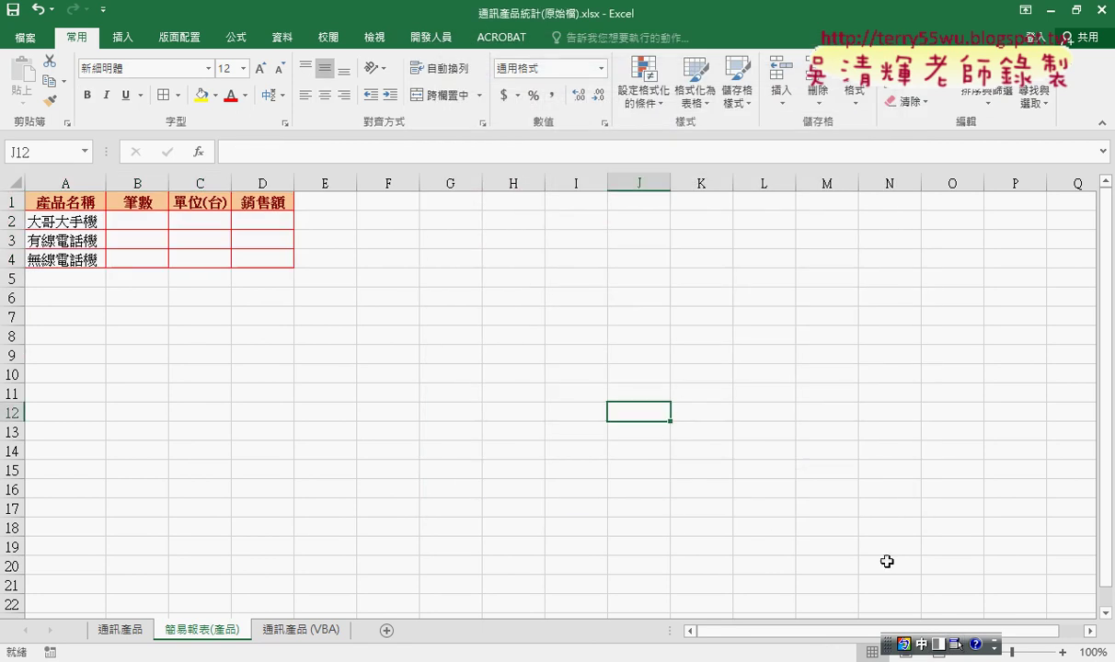
left_click(1062, 653)
left_click(1062, 653)
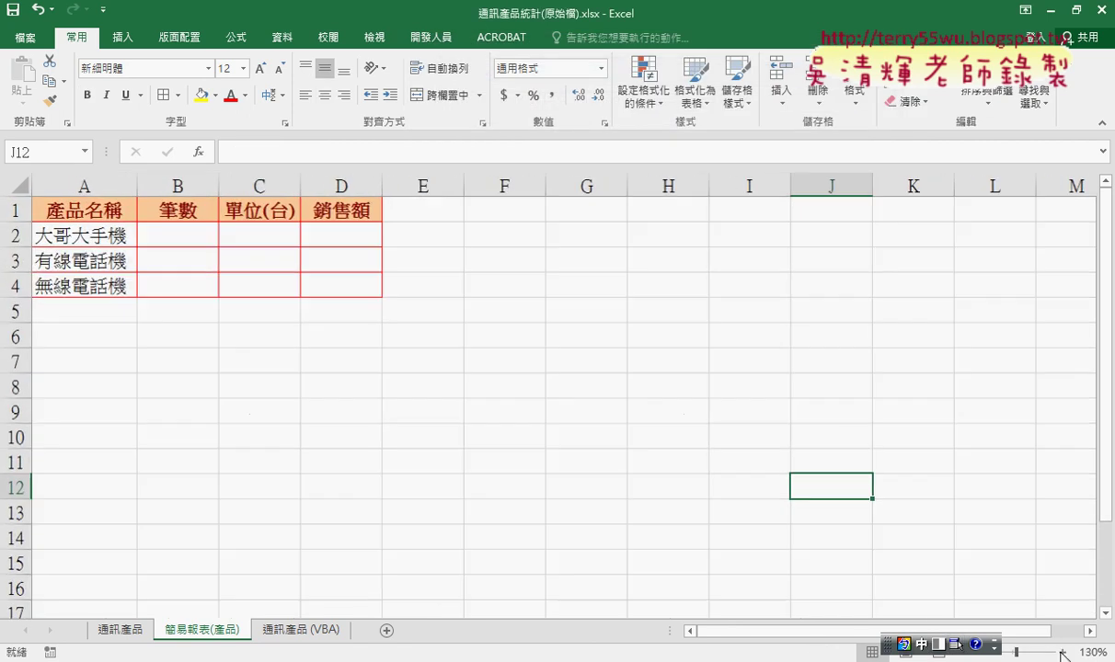
left_click(1063, 653)
left_click(1062, 652)
left_click(1063, 653)
left_click(1062, 653)
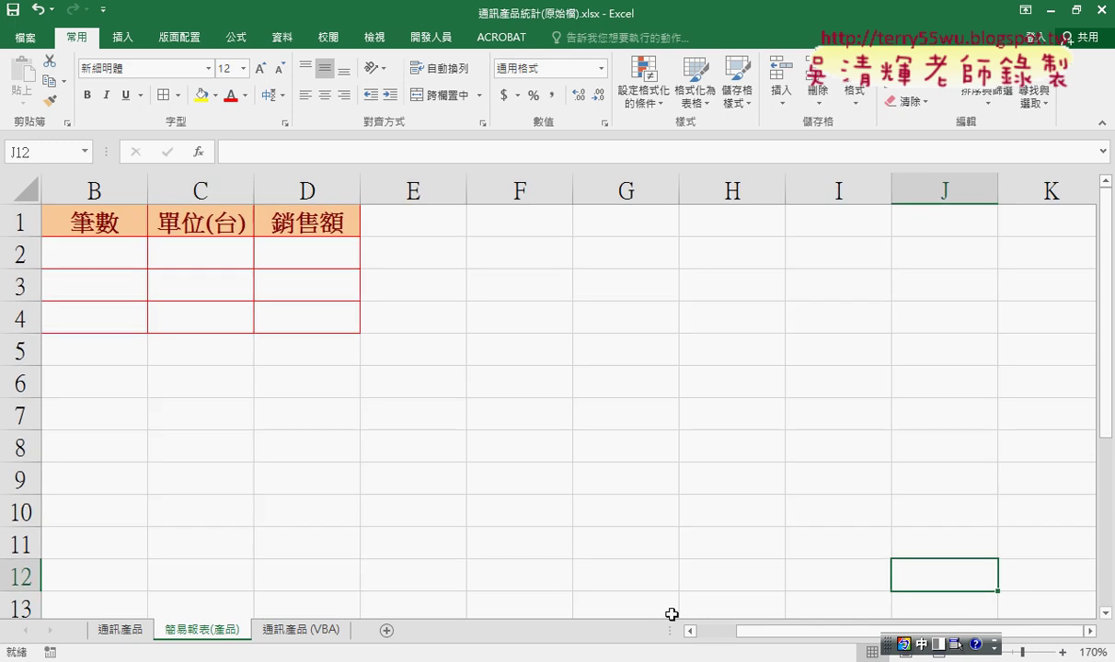
left_click_drag(770, 633, 722, 638)
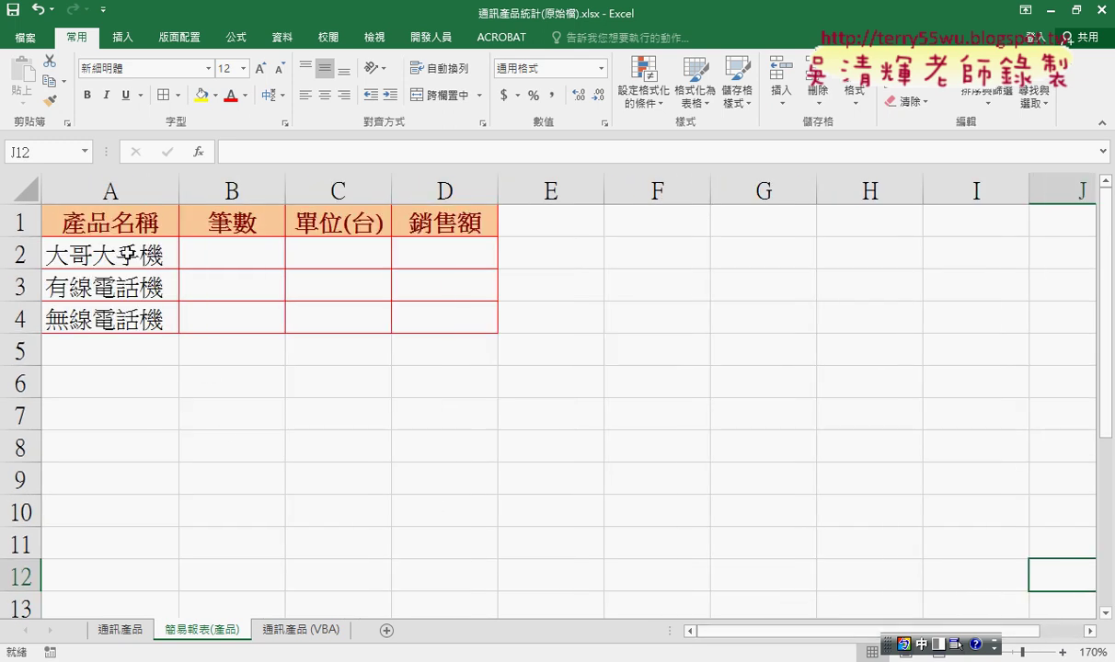
left_click_drag(122, 240, 121, 303)
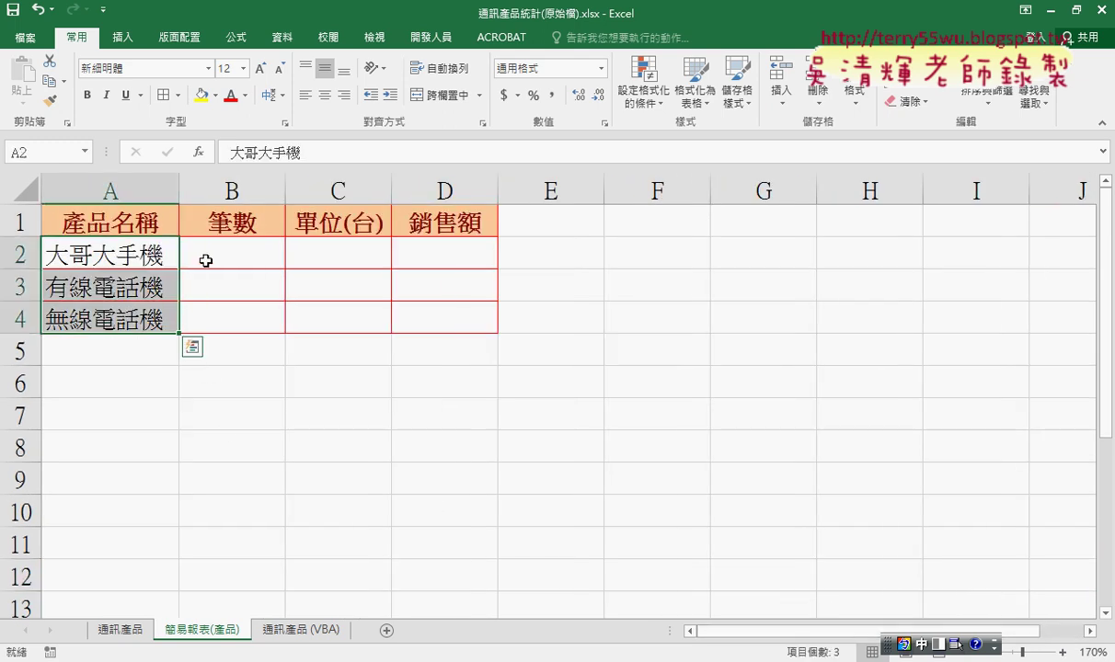
left_click(124, 253)
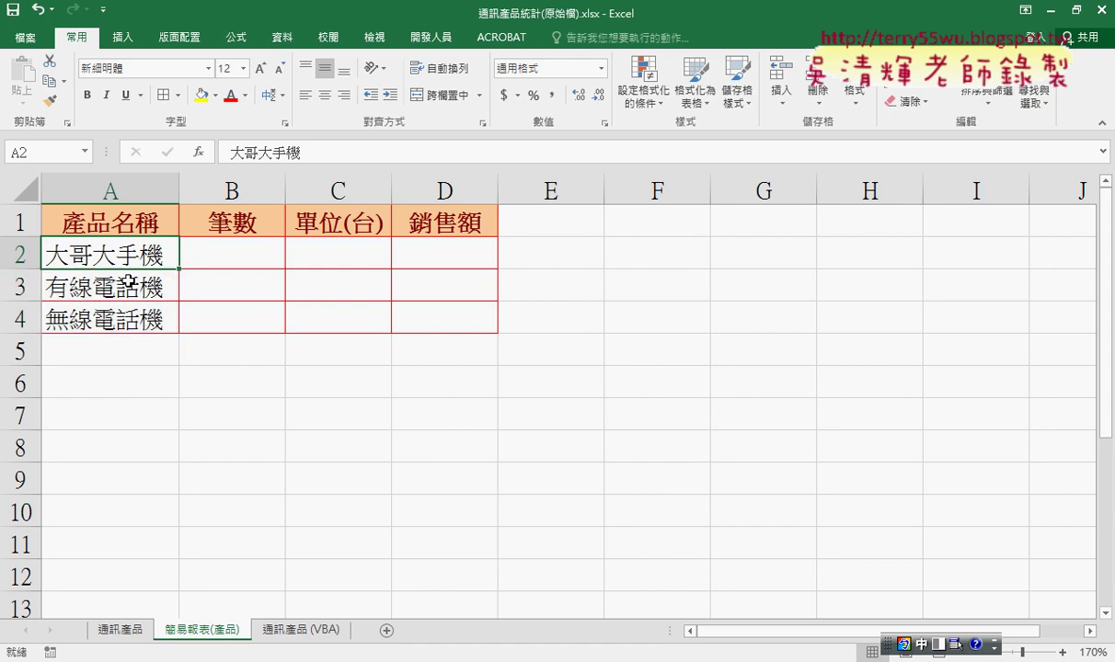
key("Down")
key("Down")
left_click(211, 265)
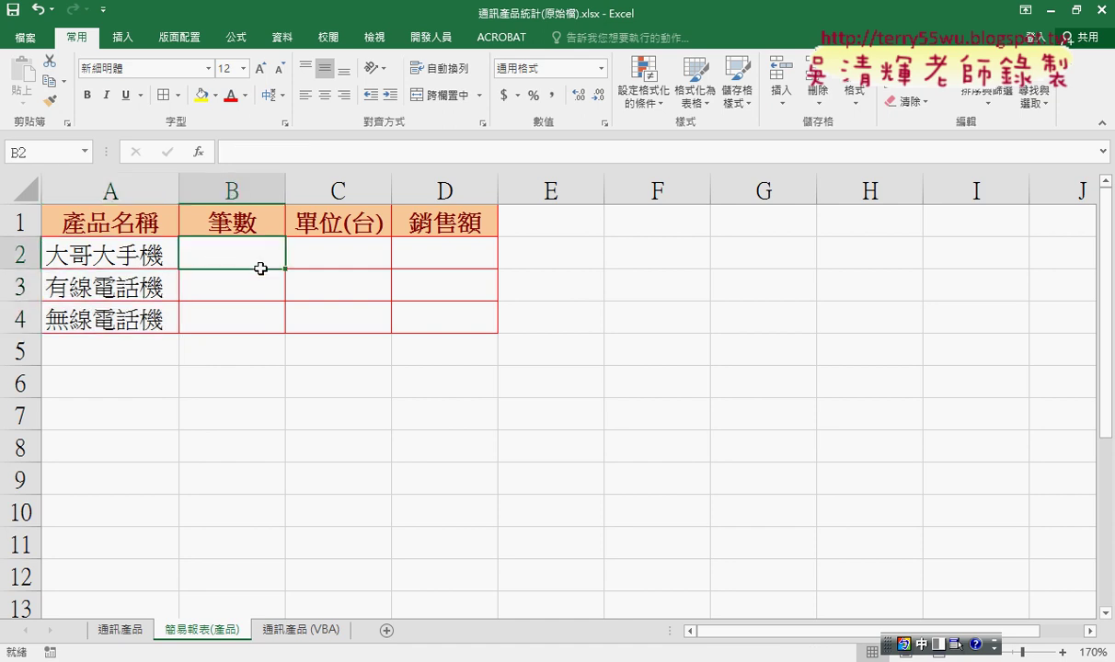
left_click(341, 246)
left_click(432, 256)
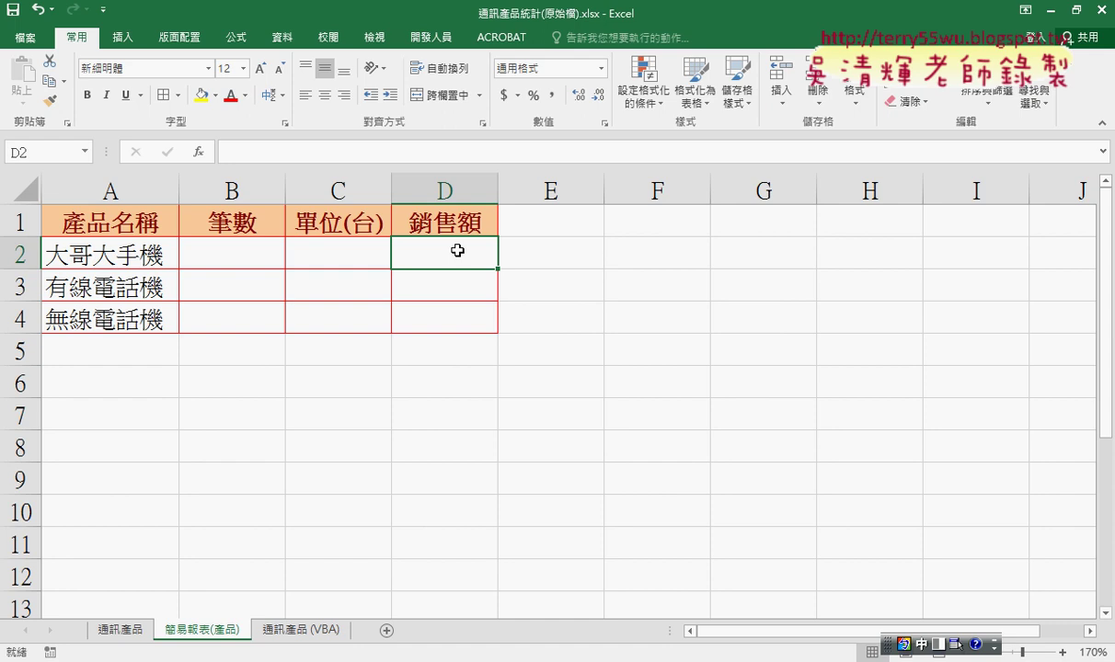
left_click(198, 243)
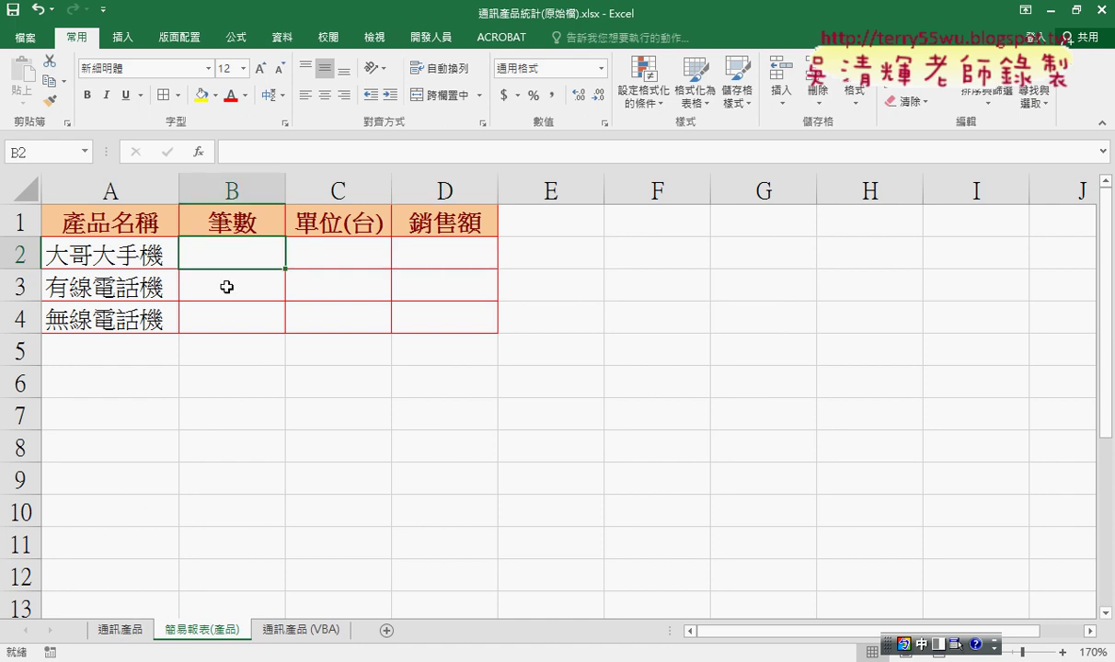
left_click(368, 257)
left_click(442, 256)
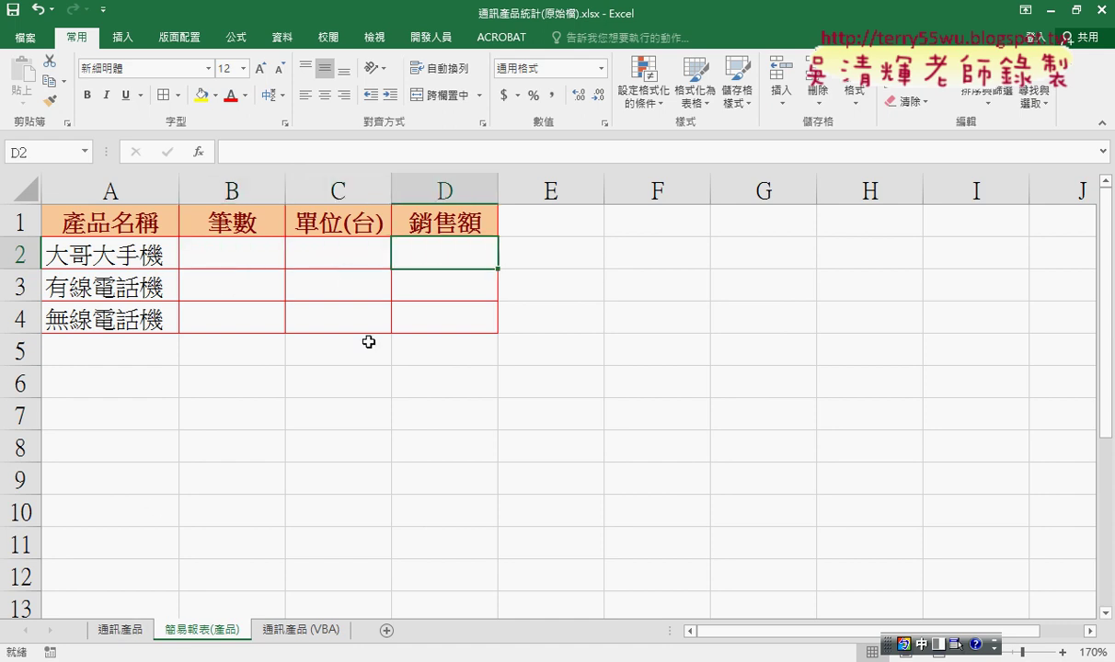
left_click(120, 631)
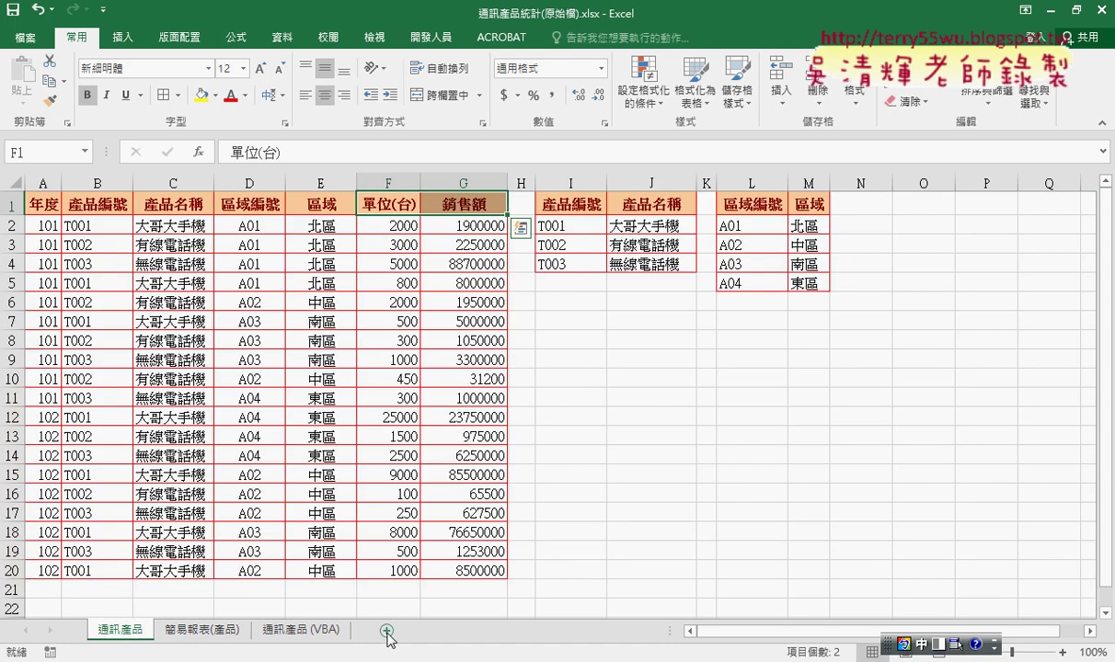
left_click(229, 633)
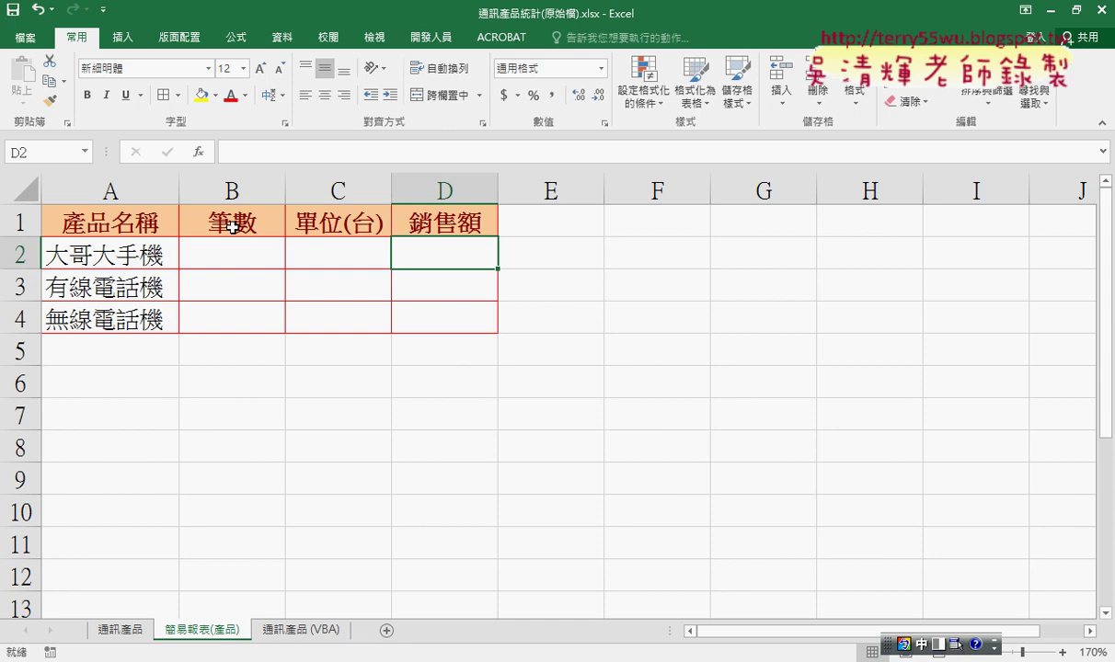
left_click_drag(216, 216, 405, 219)
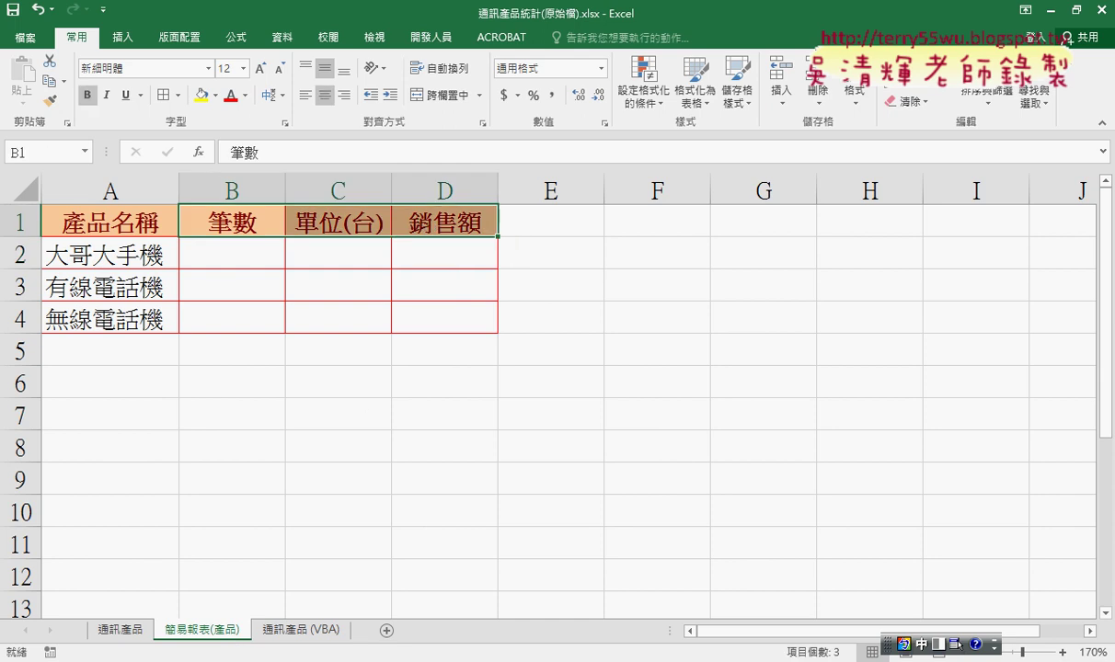
left_click(149, 589)
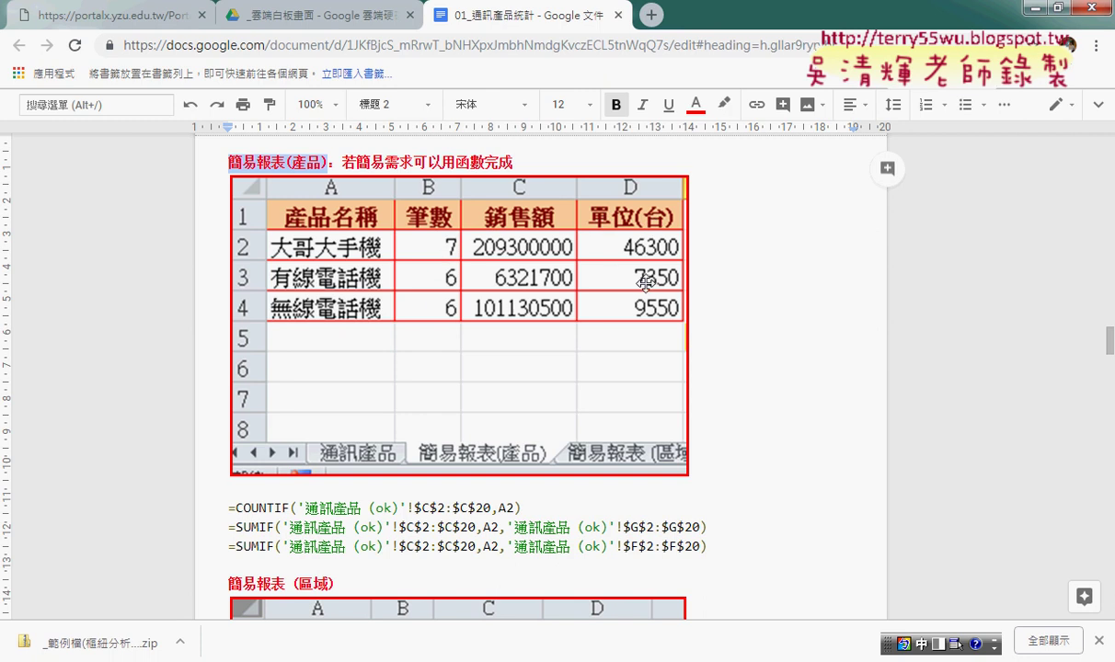
left_click(1032, 8)
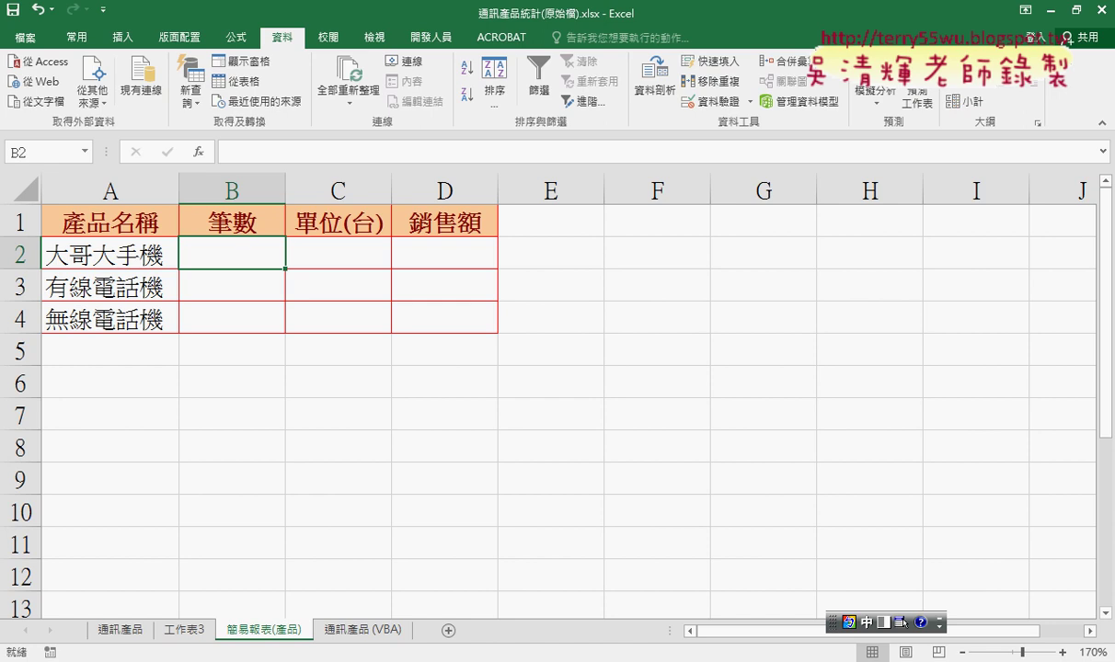
left_click(123, 635)
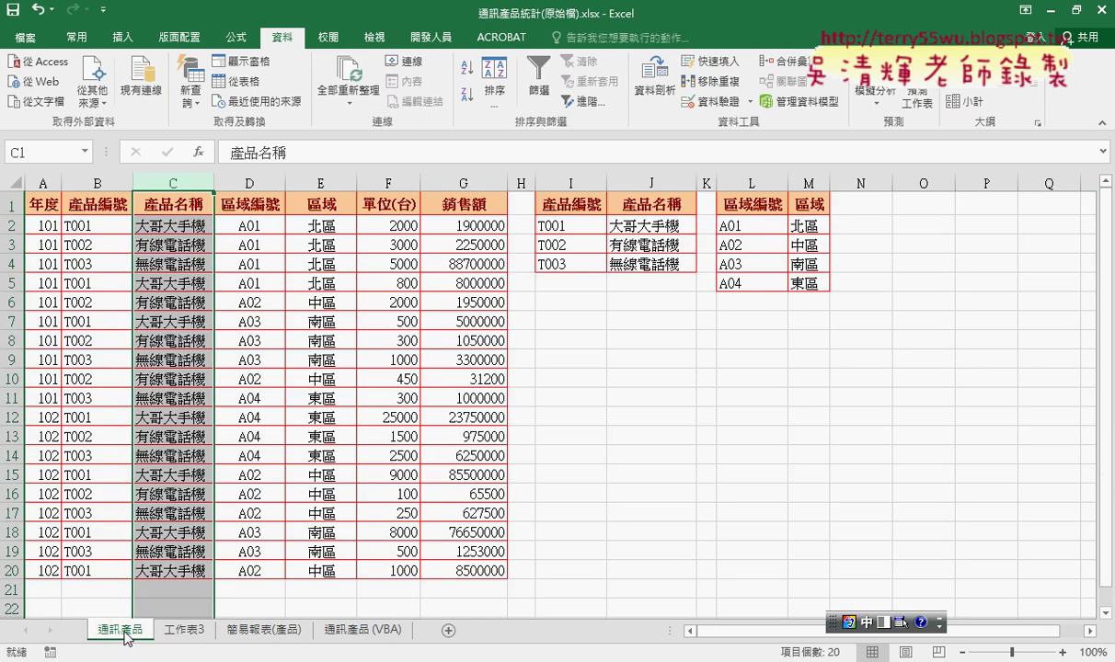
left_click(178, 224)
left_click_drag(177, 224, 181, 562)
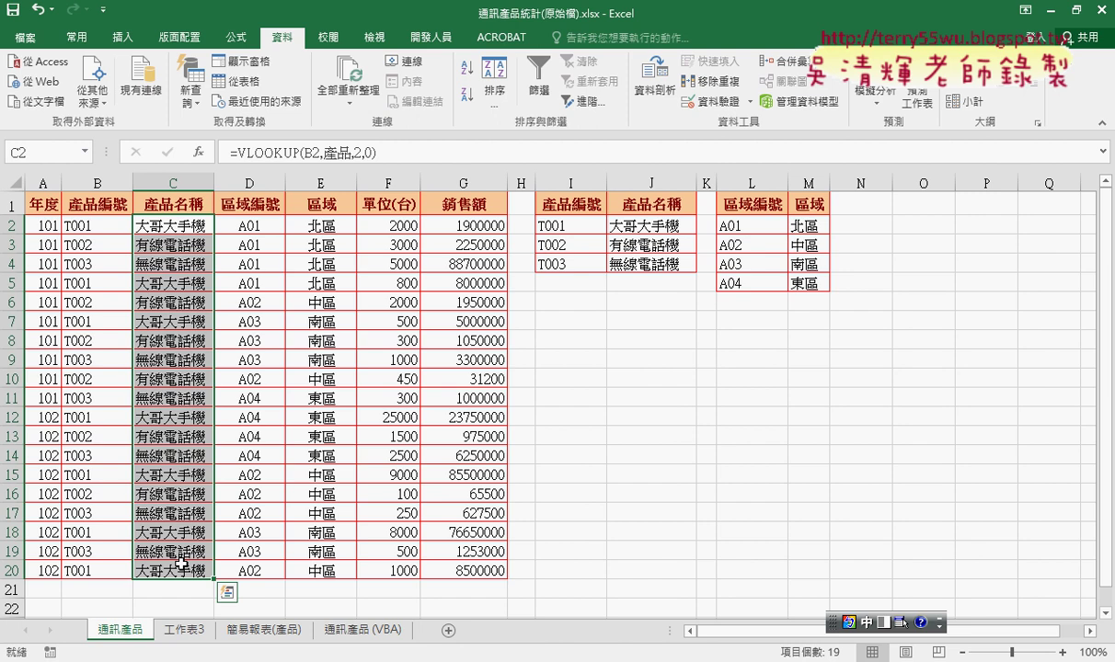
left_click(166, 223)
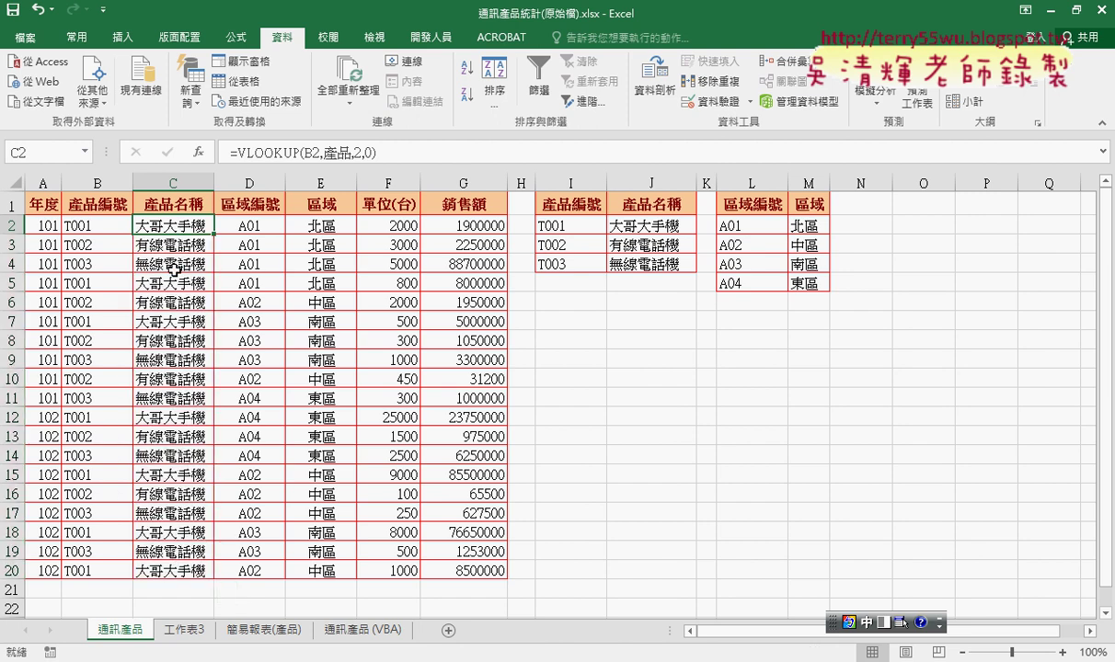
left_click(168, 283)
left_click(174, 320)
left_click(194, 361)
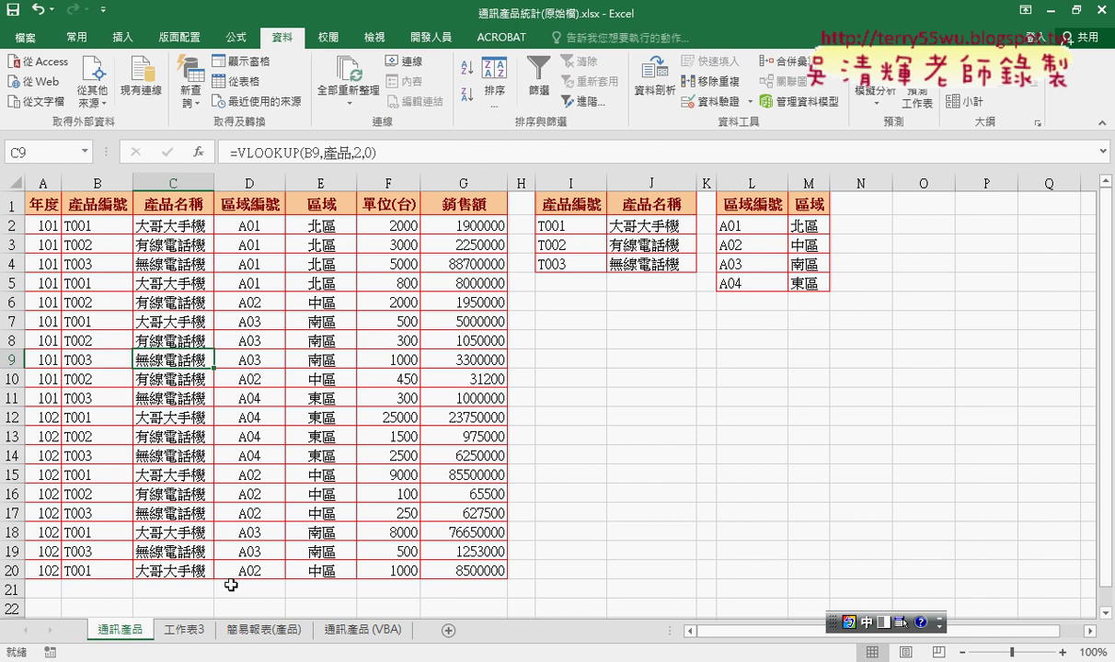
left_click(257, 629)
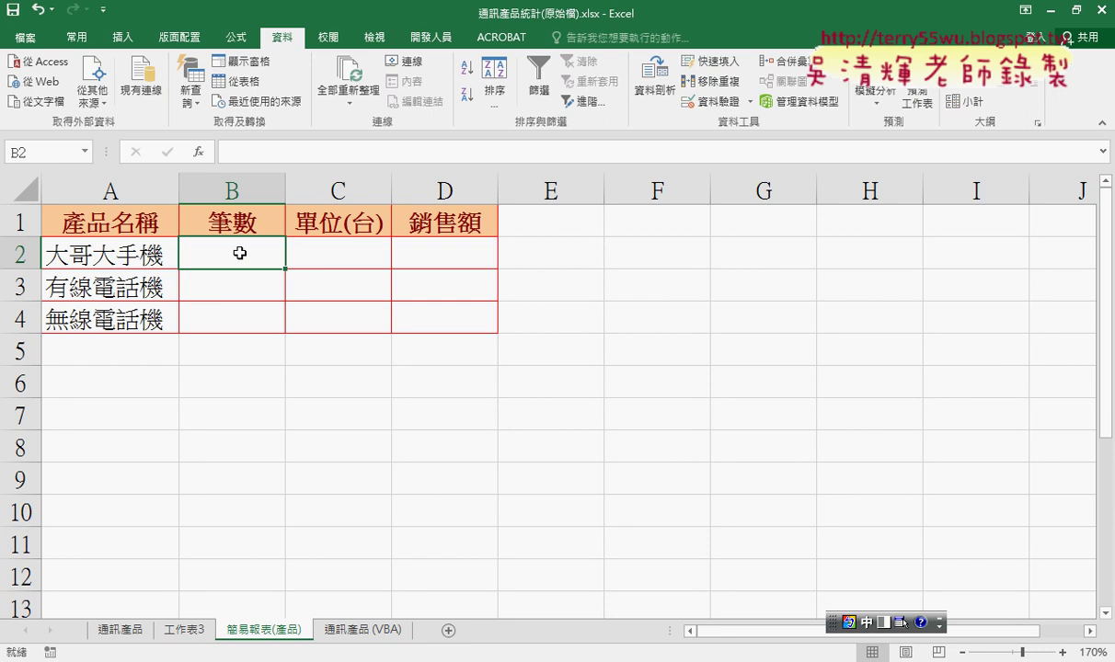
Step: Start a B2 formula via Insert Function, picking COUNTIF from the 統計 category
left_click(198, 152)
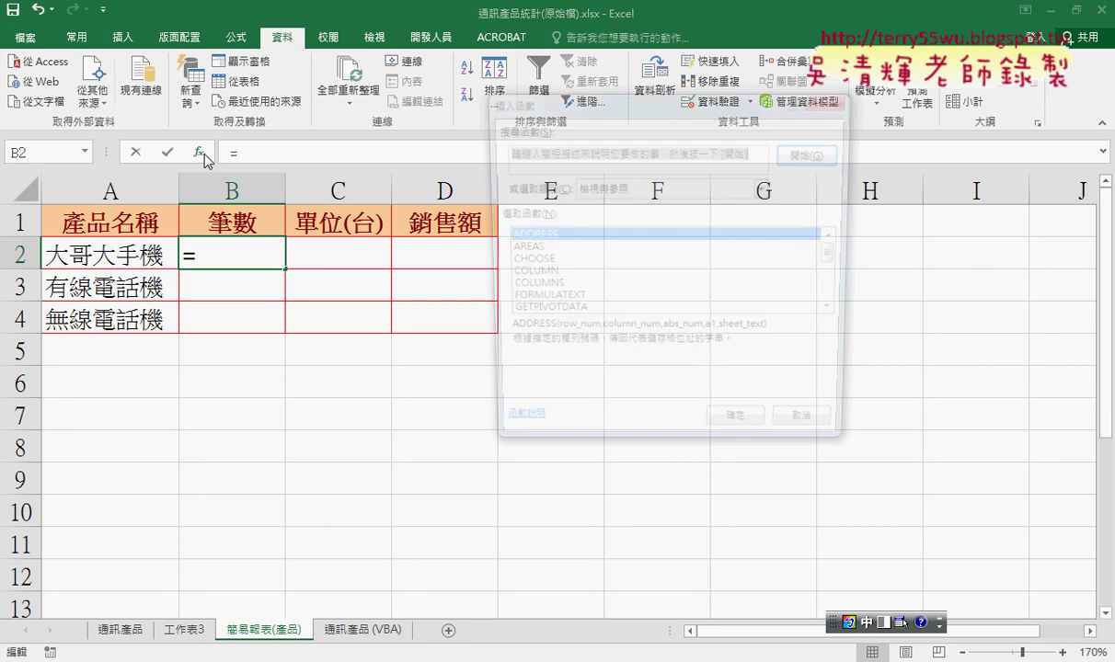
left_click(653, 187)
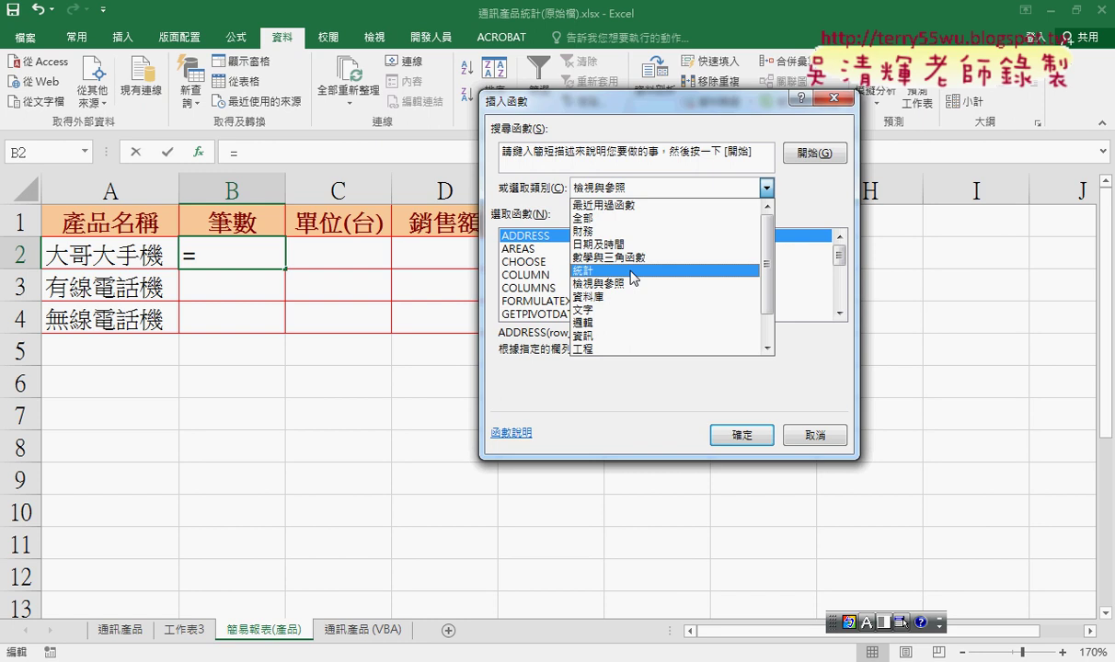
left_click(631, 272)
left_click_drag(839, 257, 840, 265)
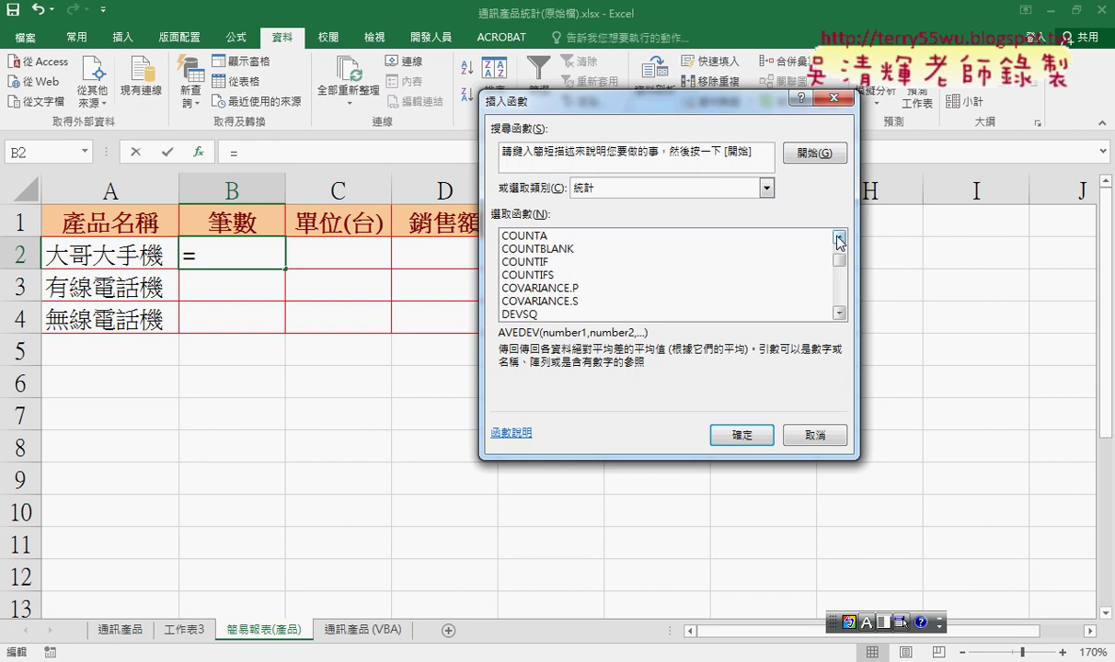
left_click(512, 261)
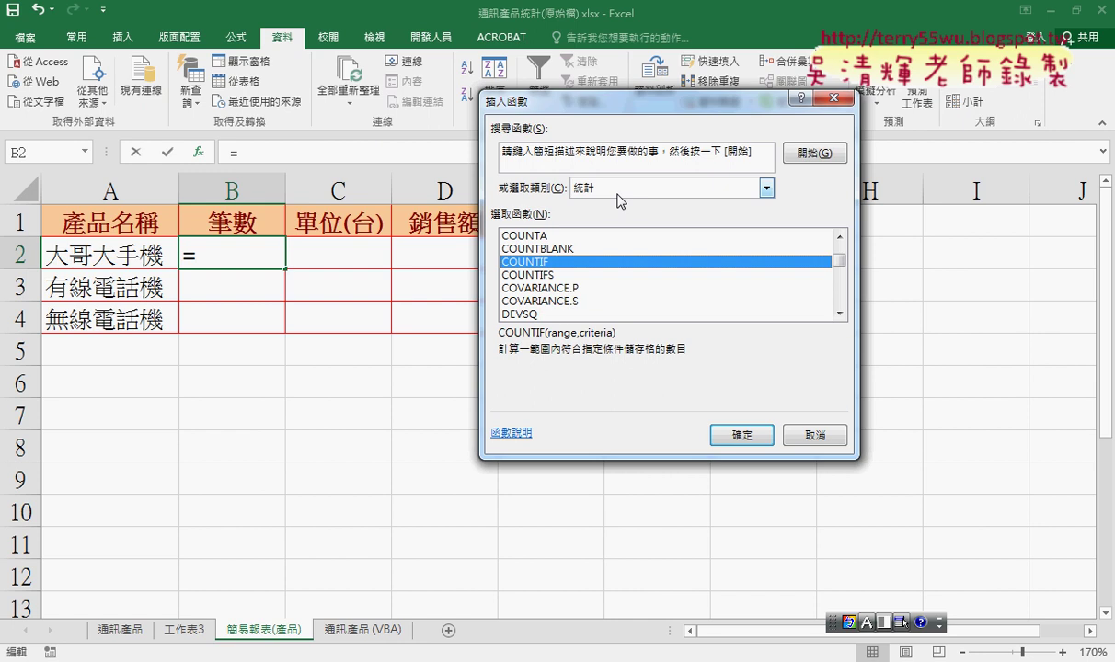
key("shift")
mouse_move(596, 200)
left_mouse_down()
mouse_move(593, 187)
mouse_move(585, 196)
left_mouse_up()
left_click_drag(550, 249, 557, 271)
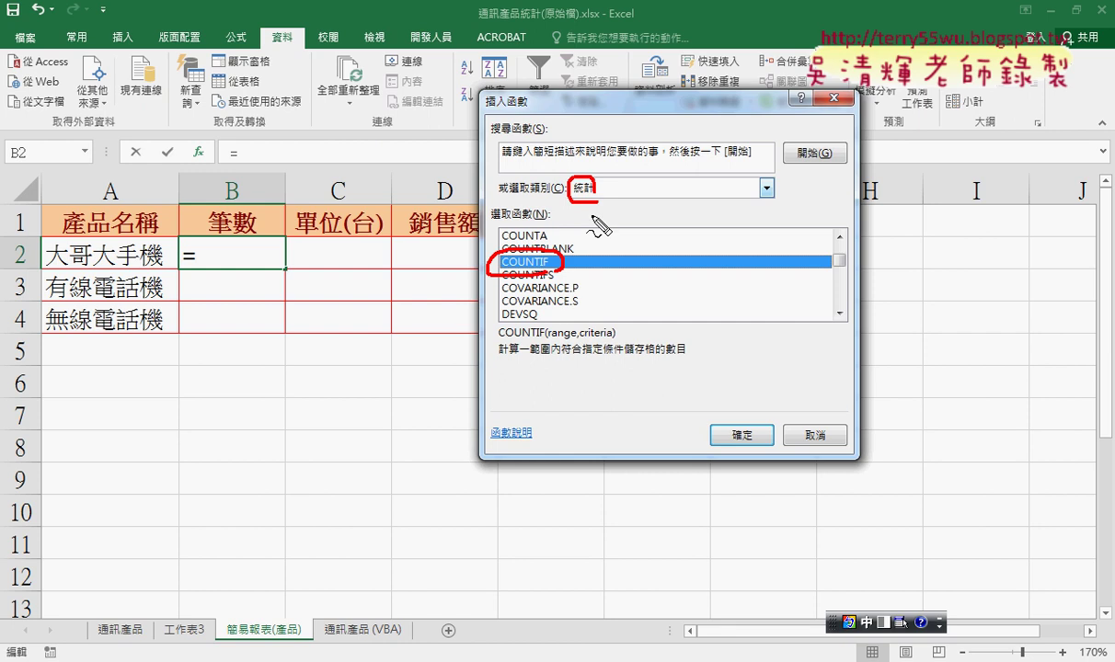
left_click_drag(563, 255, 585, 211)
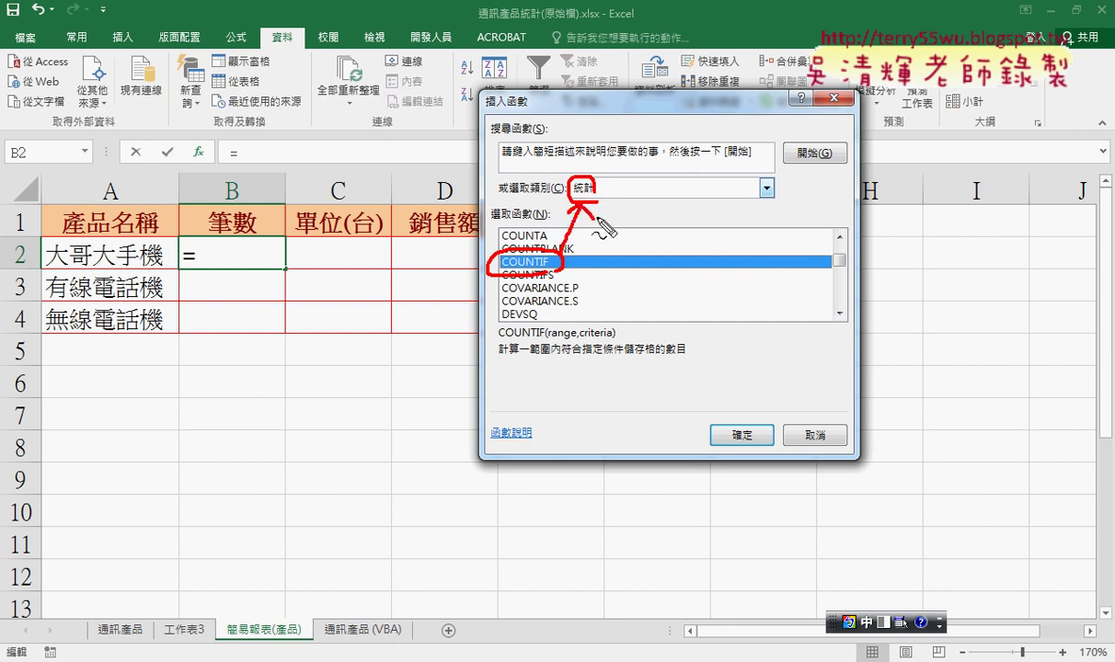
key("Escape")
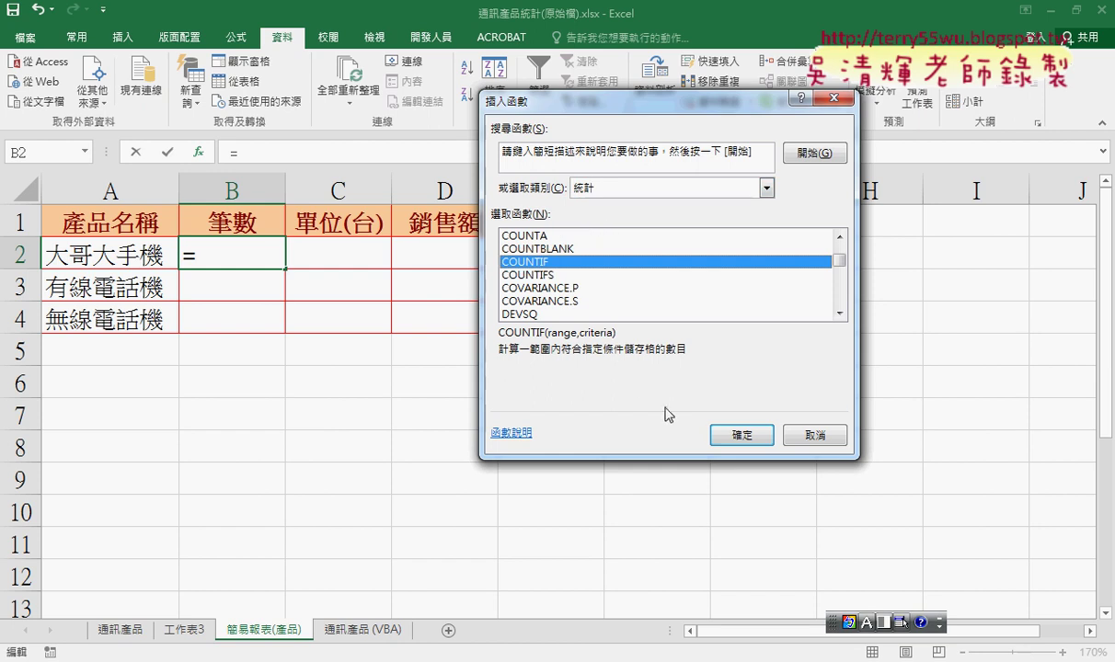
Step: Set COUNTIF Range to 通訊產品!C2:C20 and Criteria to A2, giving 7
left_click(749, 438)
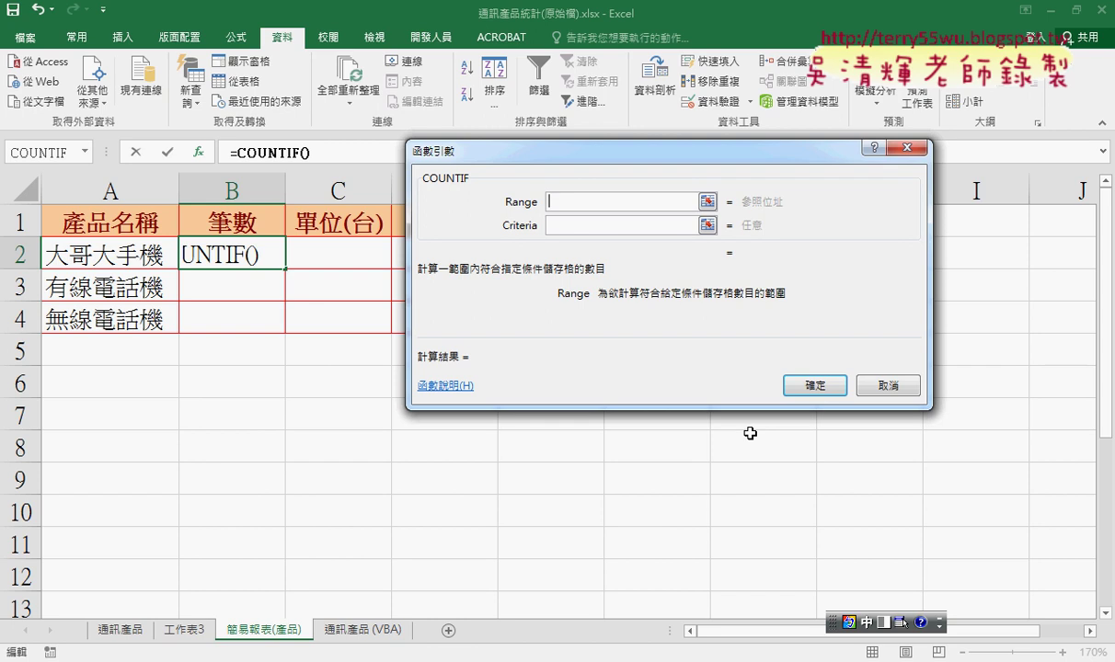
left_click(562, 230)
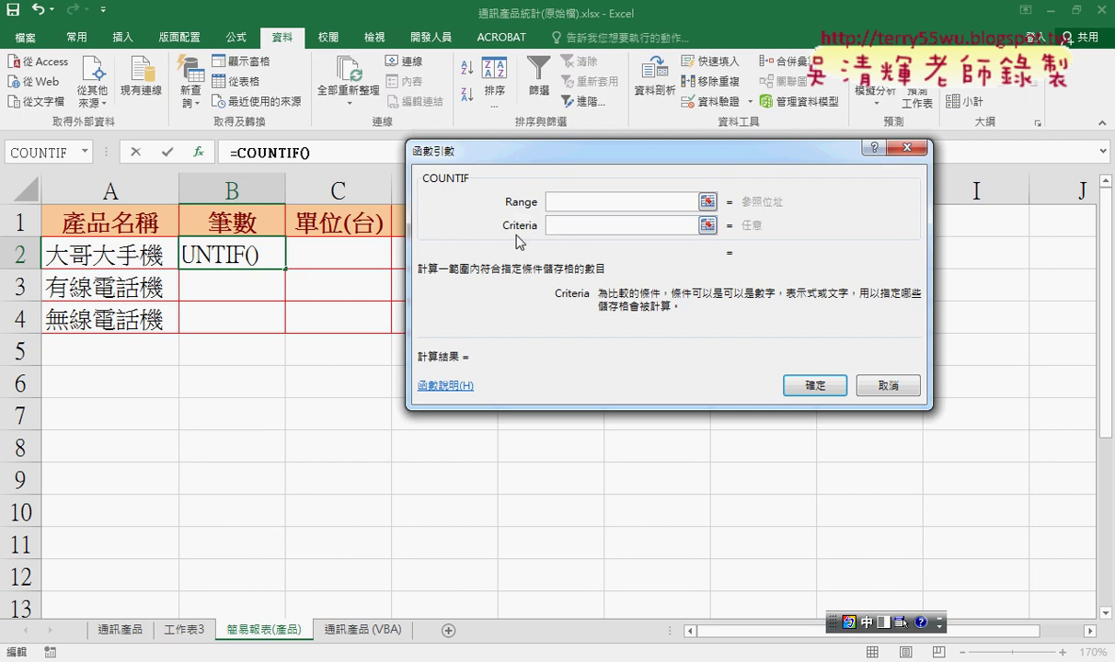
left_click(122, 255)
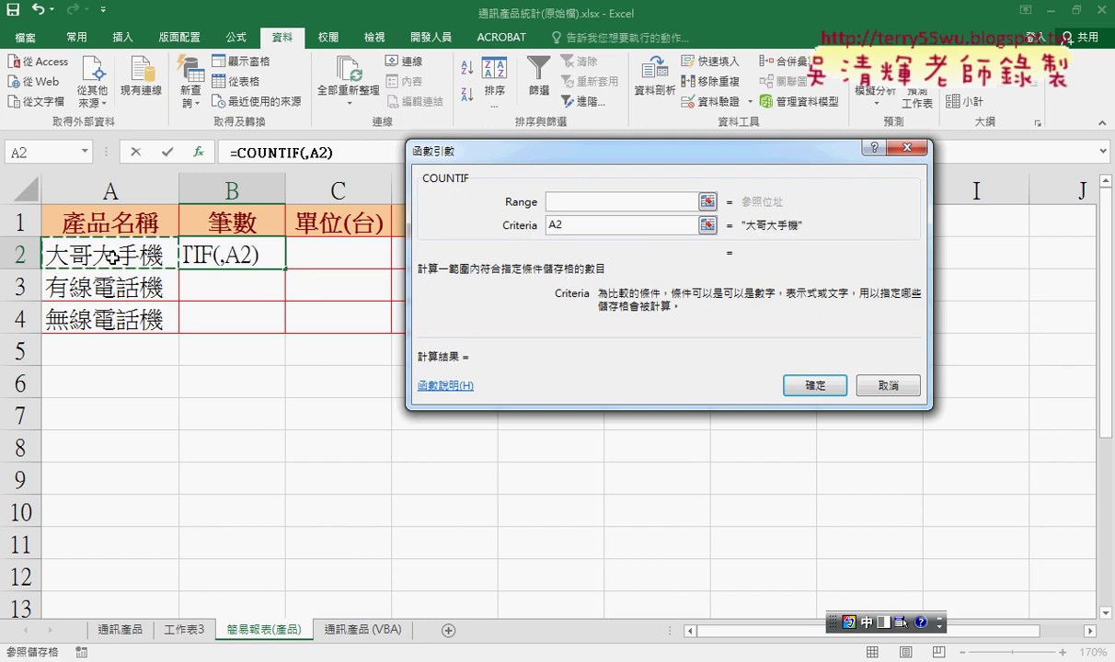
left_click(565, 203)
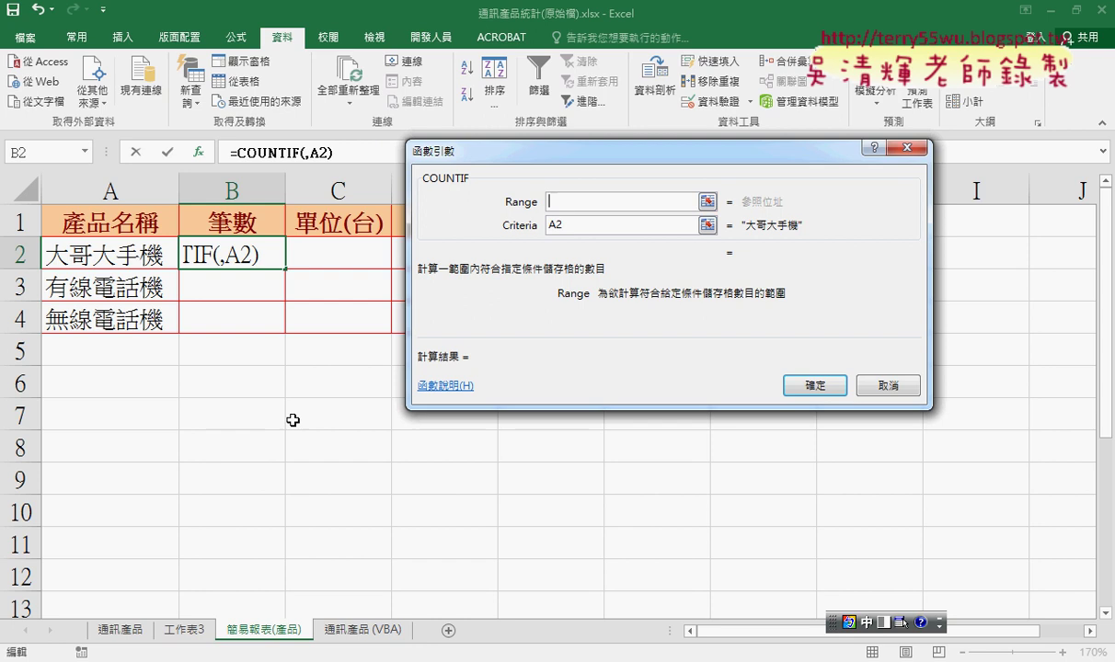
left_click(120, 629)
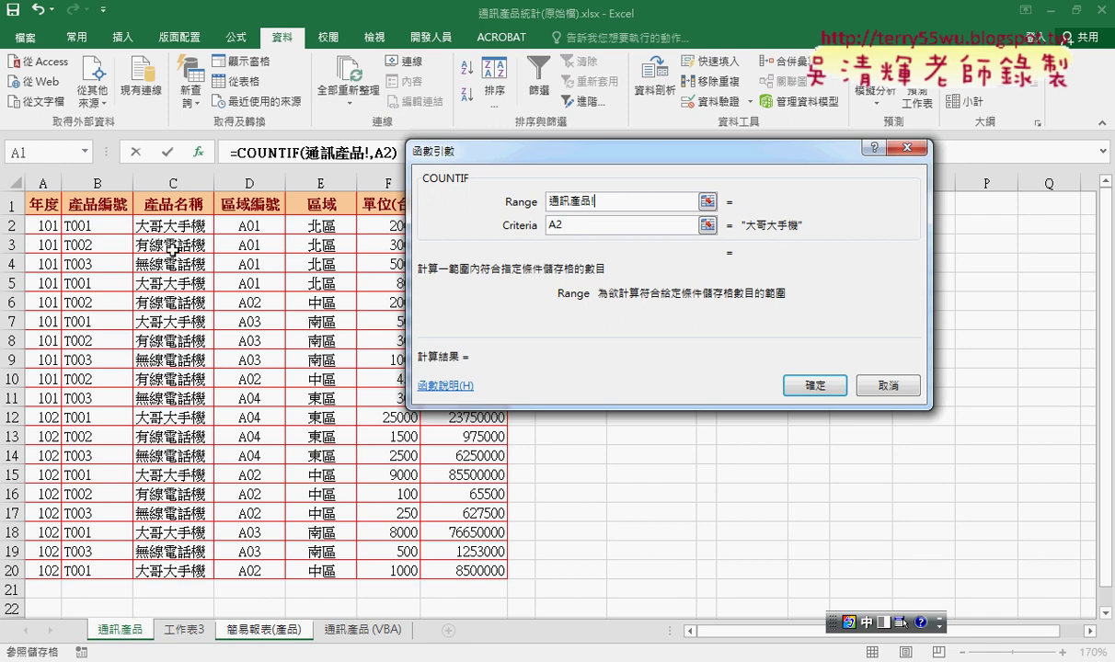
left_click_drag(174, 221, 157, 571)
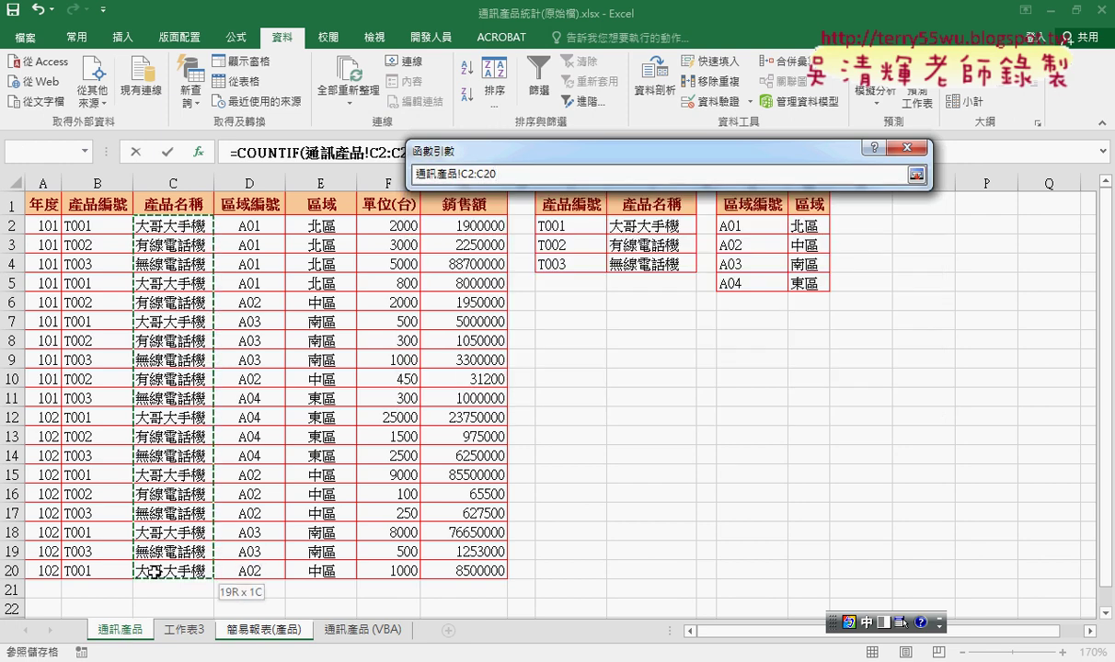
left_click_drag(156, 571, 149, 543)
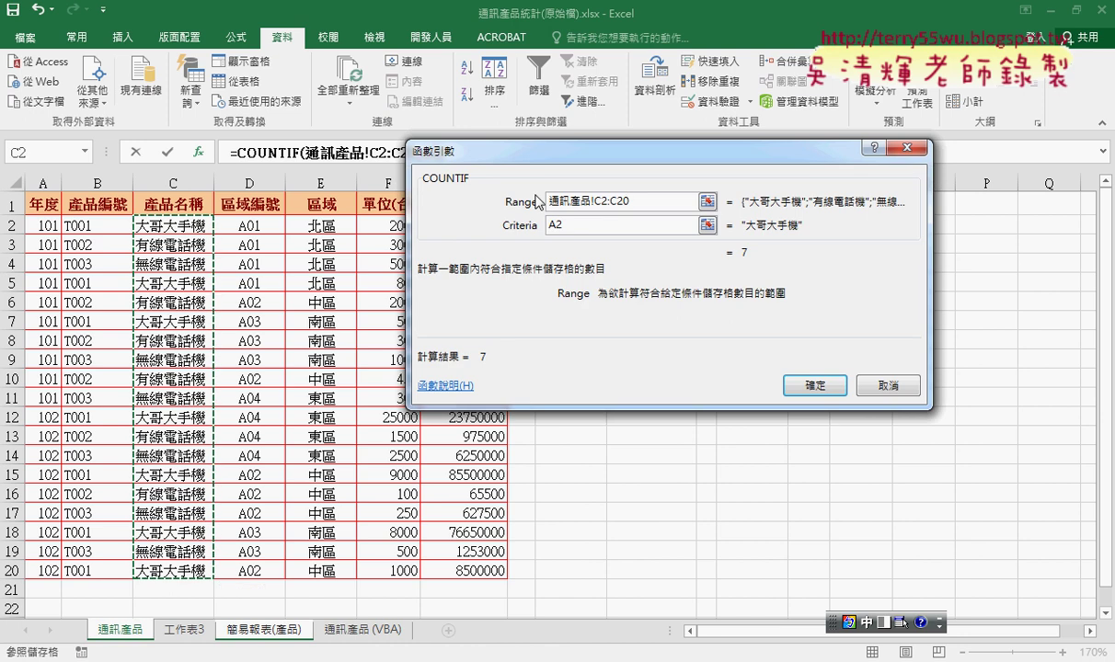
left_click(635, 202)
left_click(646, 225)
left_click(676, 202)
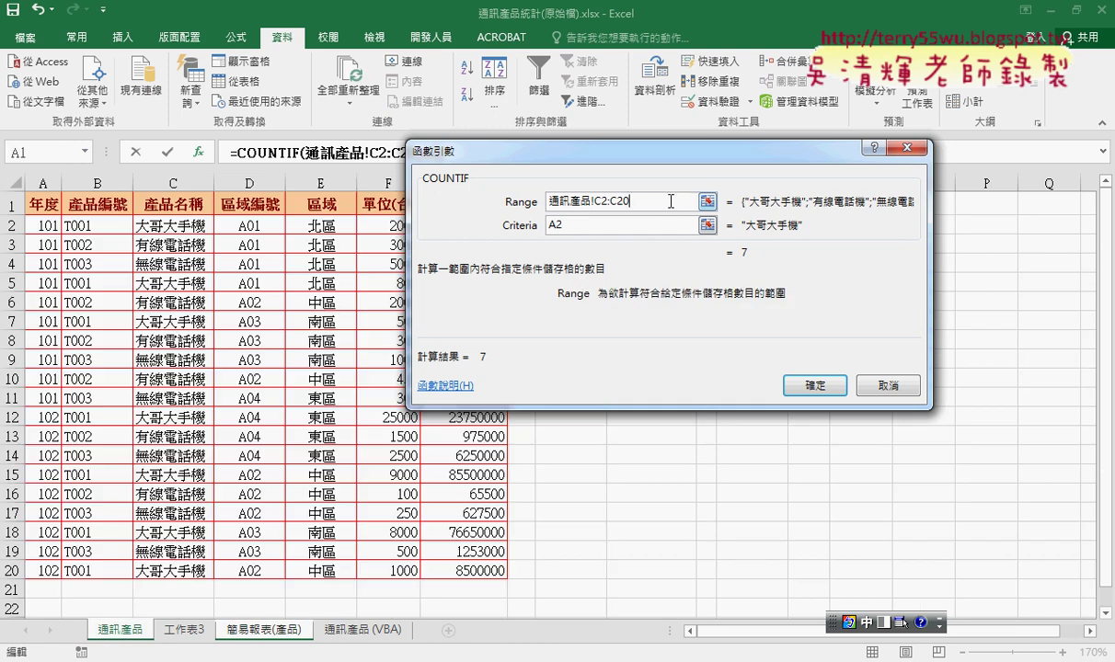
left_click(601, 225)
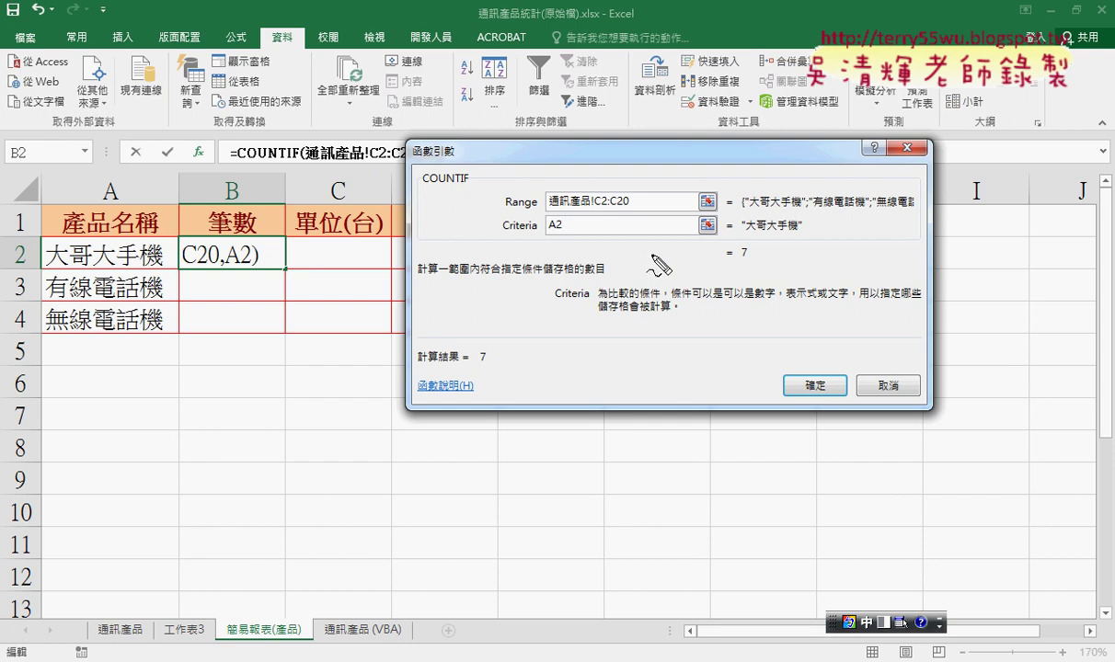
mouse_move(735, 241)
left_mouse_down()
mouse_move(755, 268)
mouse_move(791, 232)
mouse_move(793, 210)
left_mouse_up()
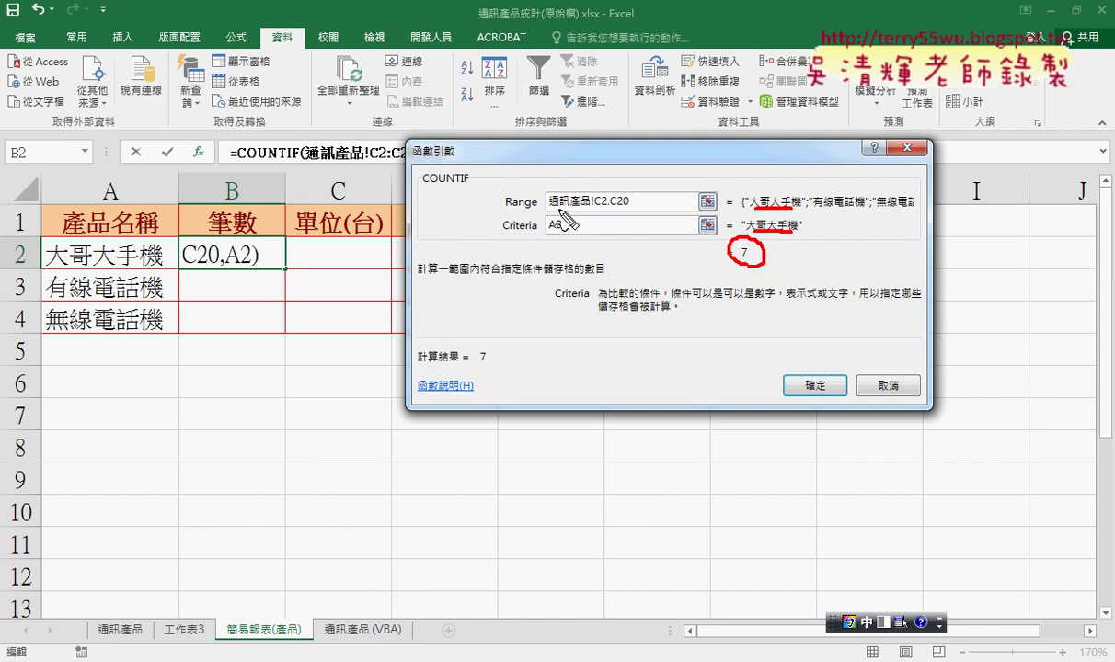
mouse_move(502, 211)
left_mouse_down()
mouse_move(537, 211)
mouse_move(537, 234)
left_mouse_up()
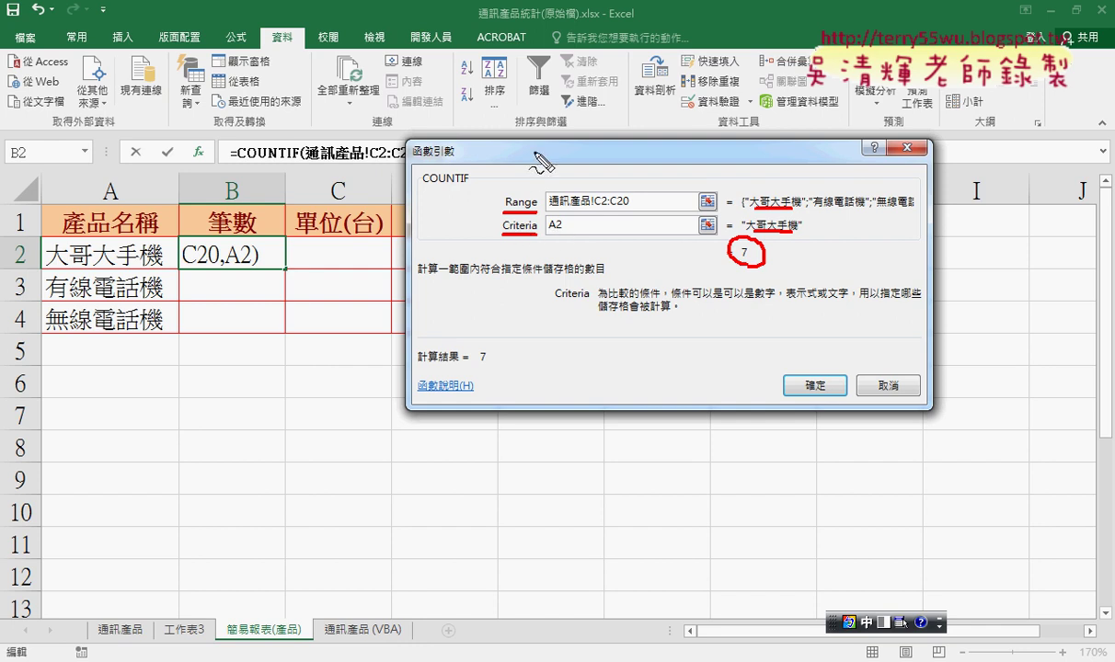
left_click_drag(534, 138, 538, 174)
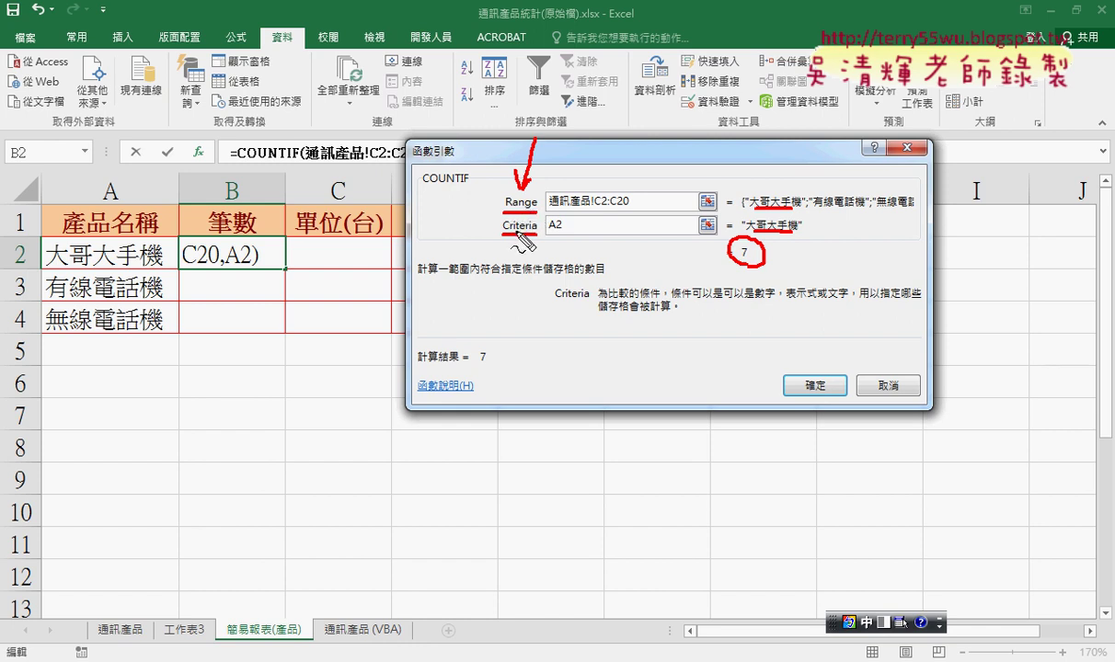
mouse_move(149, 267)
left_mouse_down()
mouse_move(43, 274)
mouse_move(158, 239)
mouse_move(164, 273)
left_mouse_up()
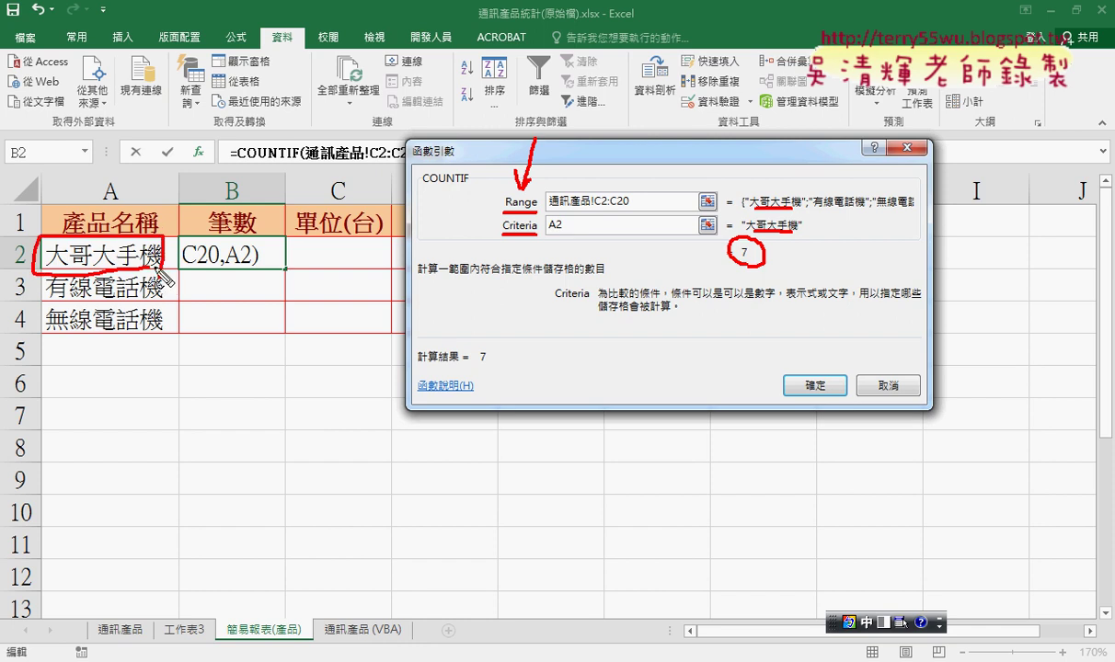
key("Escape")
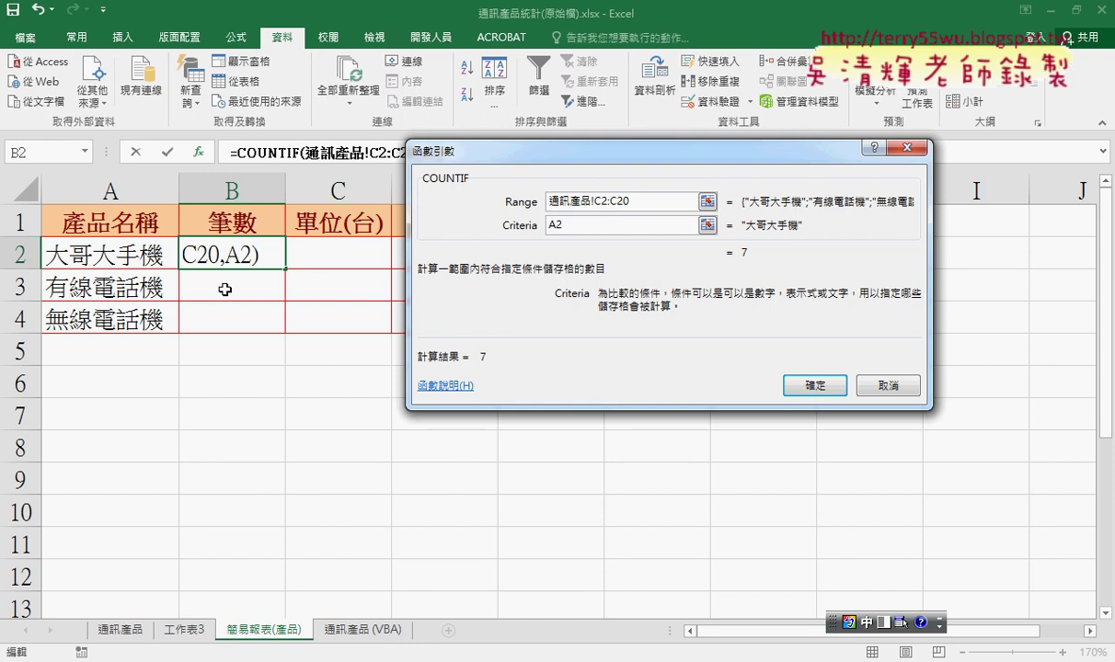
Step: Make B2's COUNTIF range absolute as 通訊產品!$C$2:$C$20 and fill it down to B4, giving 7, 6, 6
double_click(554, 225)
left_click_drag(629, 202, 596, 204)
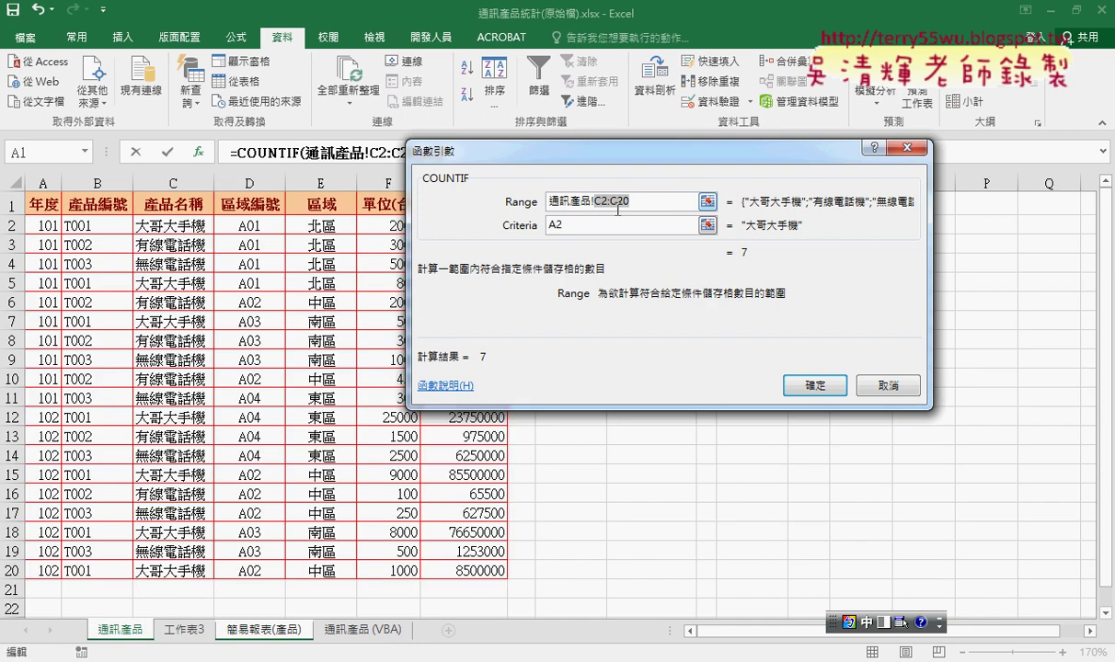
double_click(610, 202)
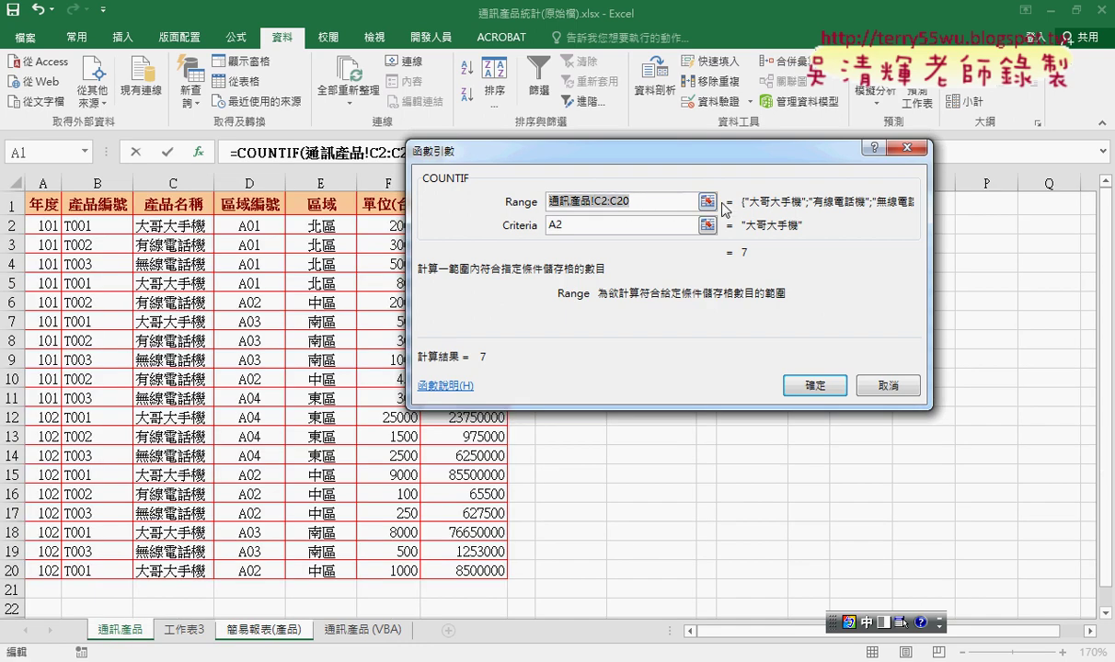
key("F4")
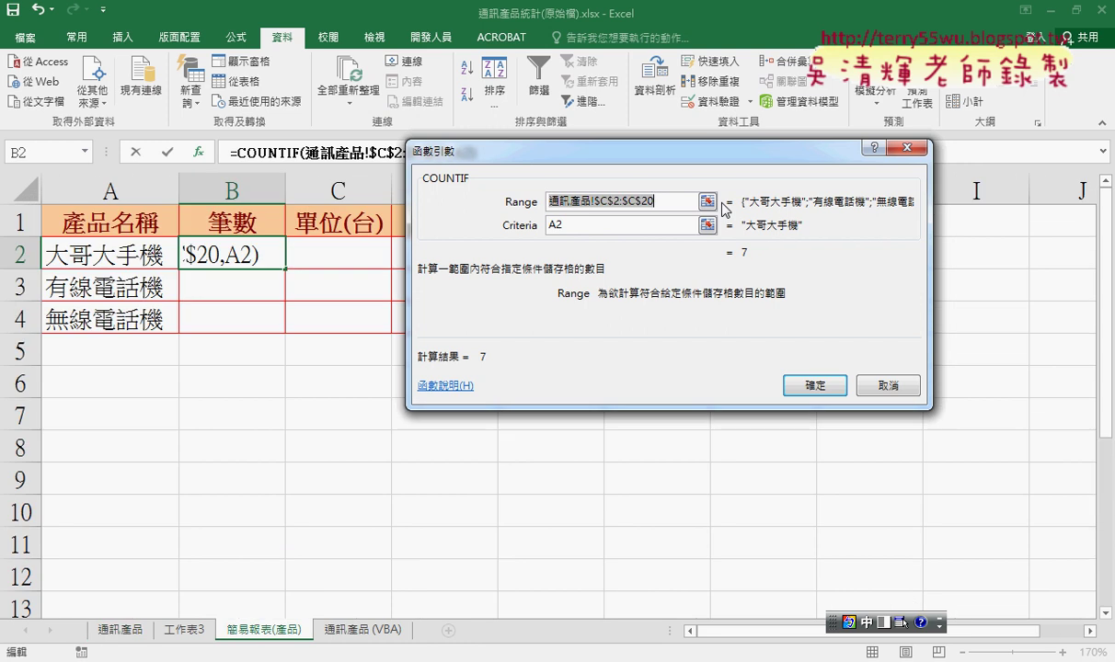
left_click(799, 385)
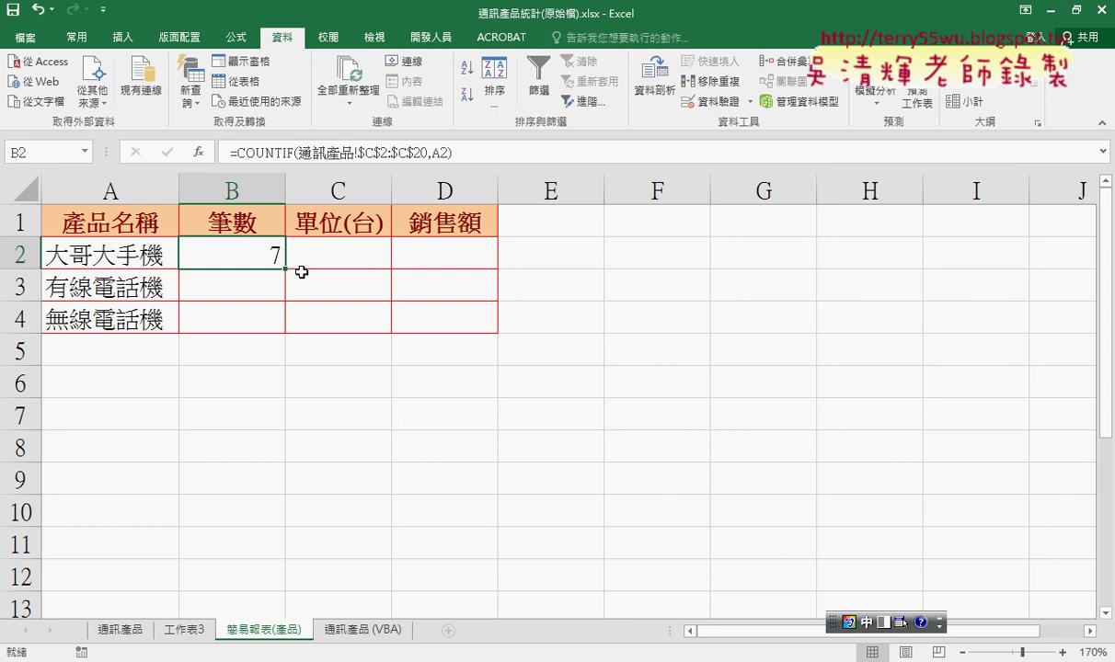
left_click_drag(285, 267, 287, 318)
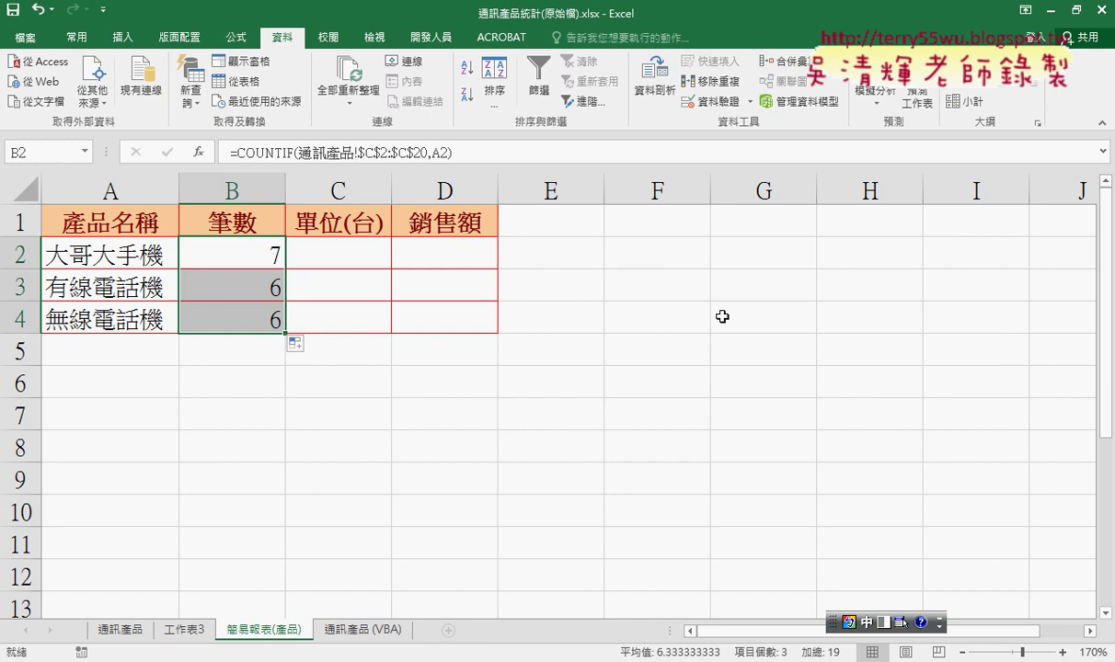
left_click(374, 259)
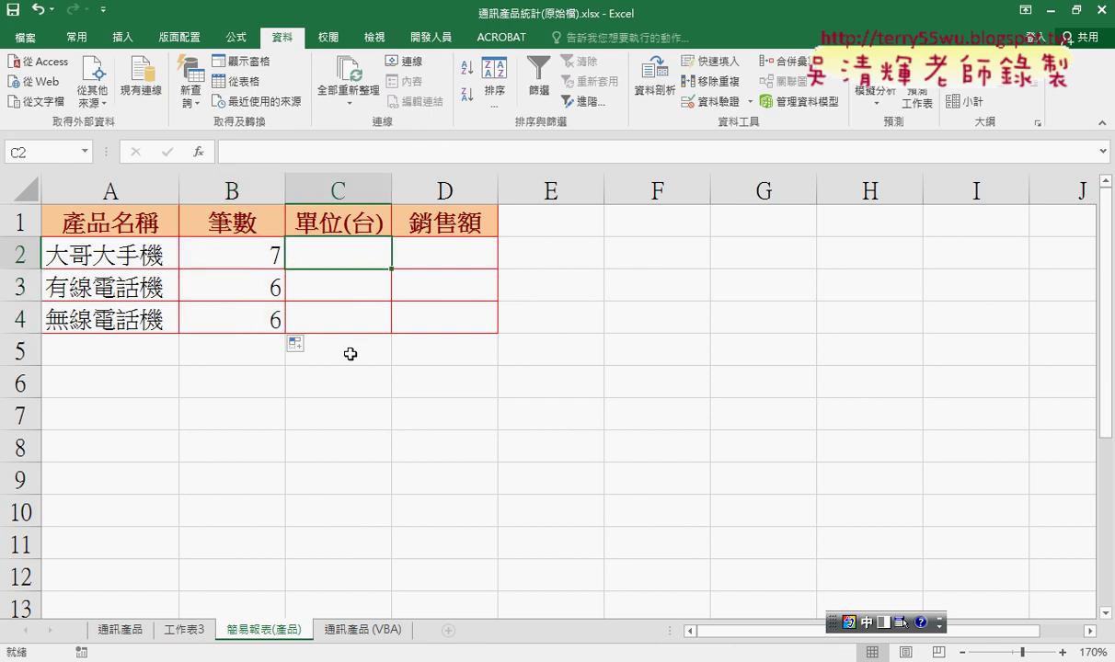
left_click(119, 629)
left_click(177, 225)
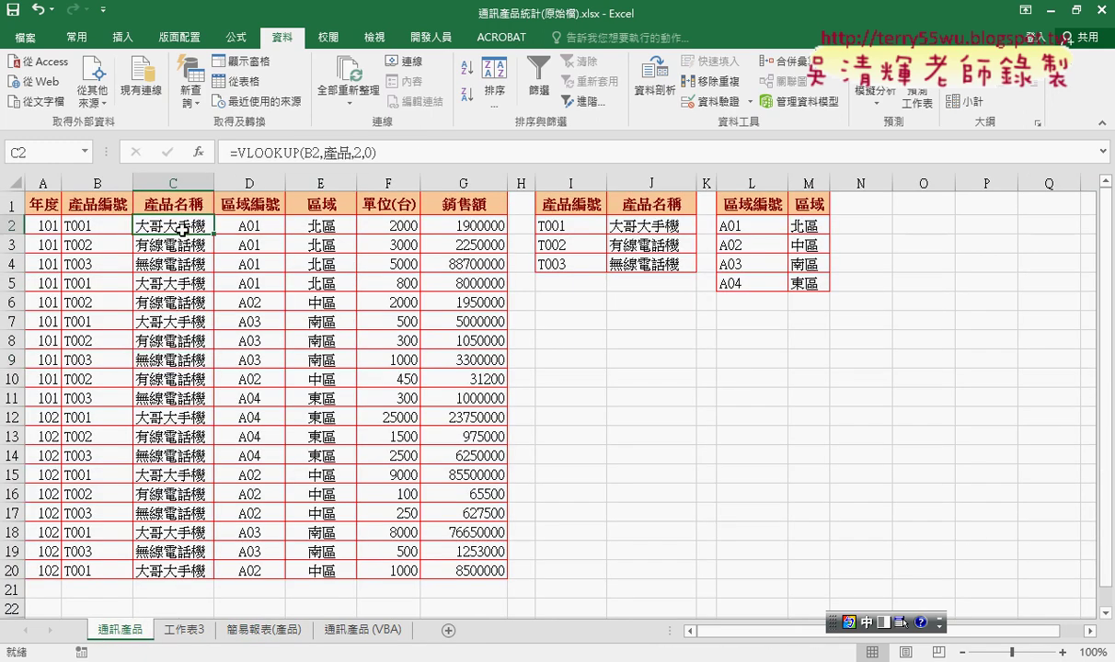
left_click(375, 222)
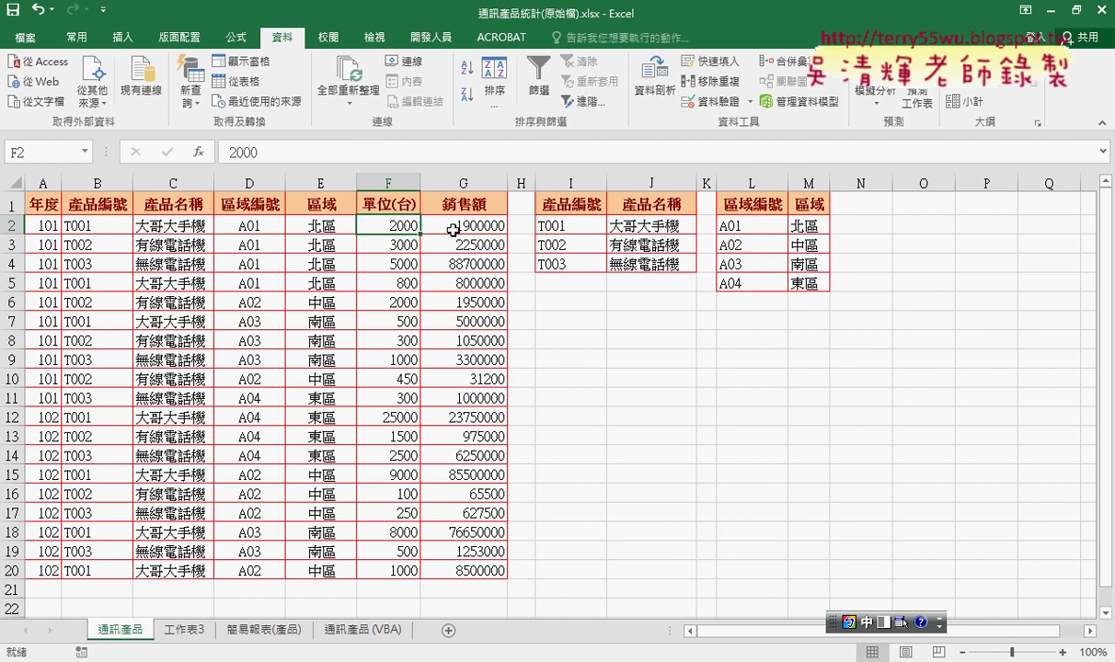
left_click(189, 283)
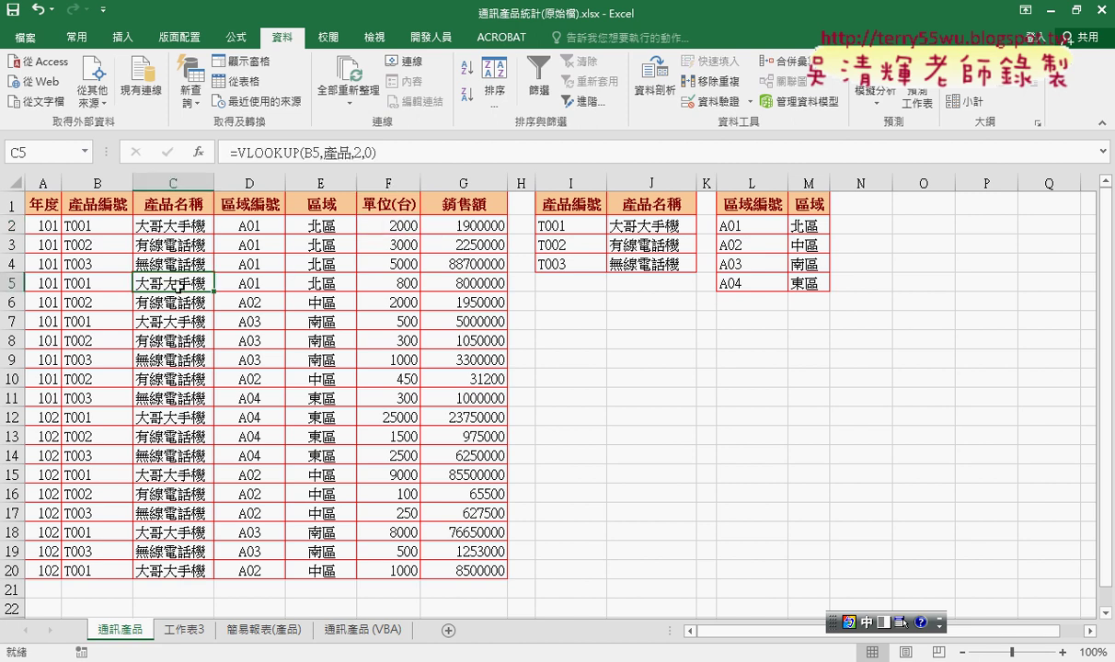
left_click(404, 285)
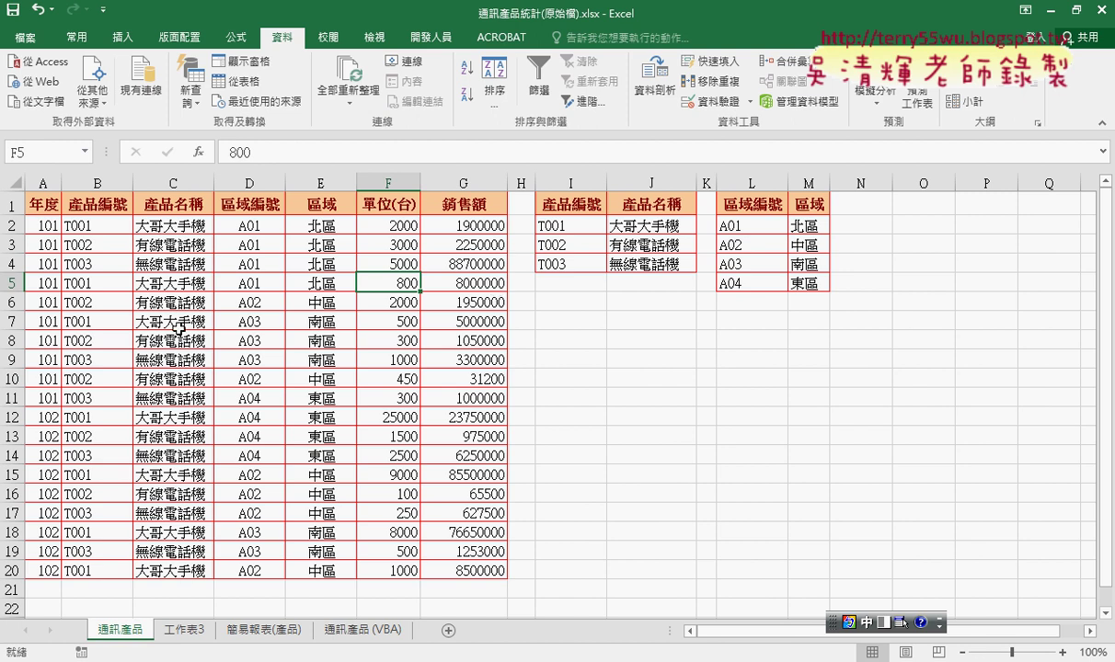
left_click(388, 323)
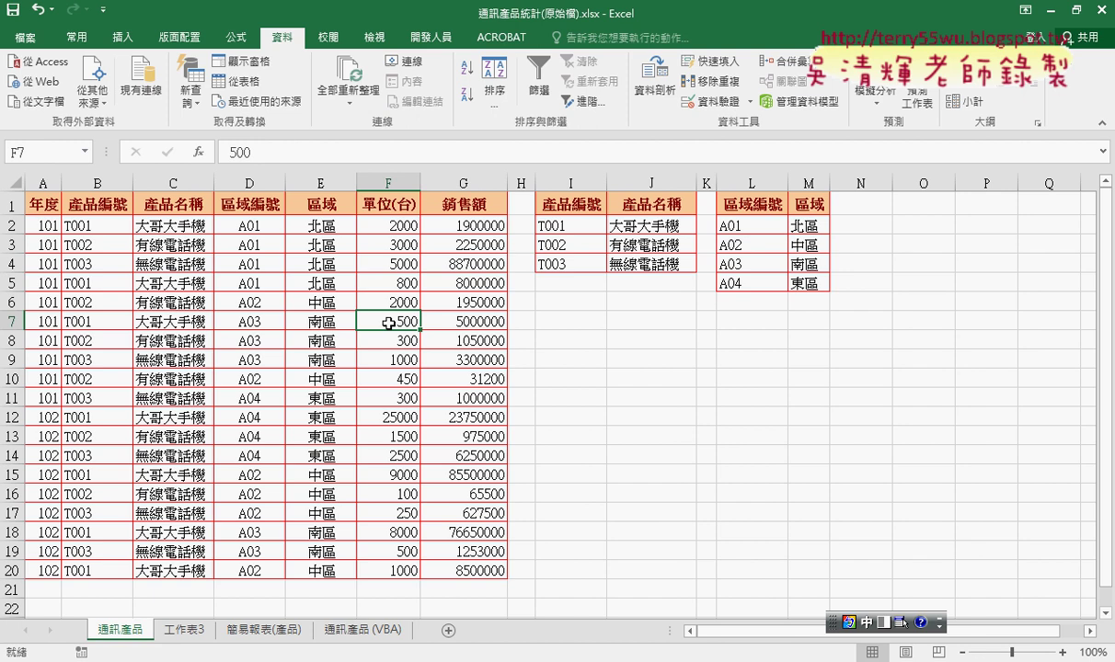
left_click(264, 629)
Step: Insert SUMIF from the 數學與三角函數 category into C2, leaving its arguments empty
left_click(208, 157)
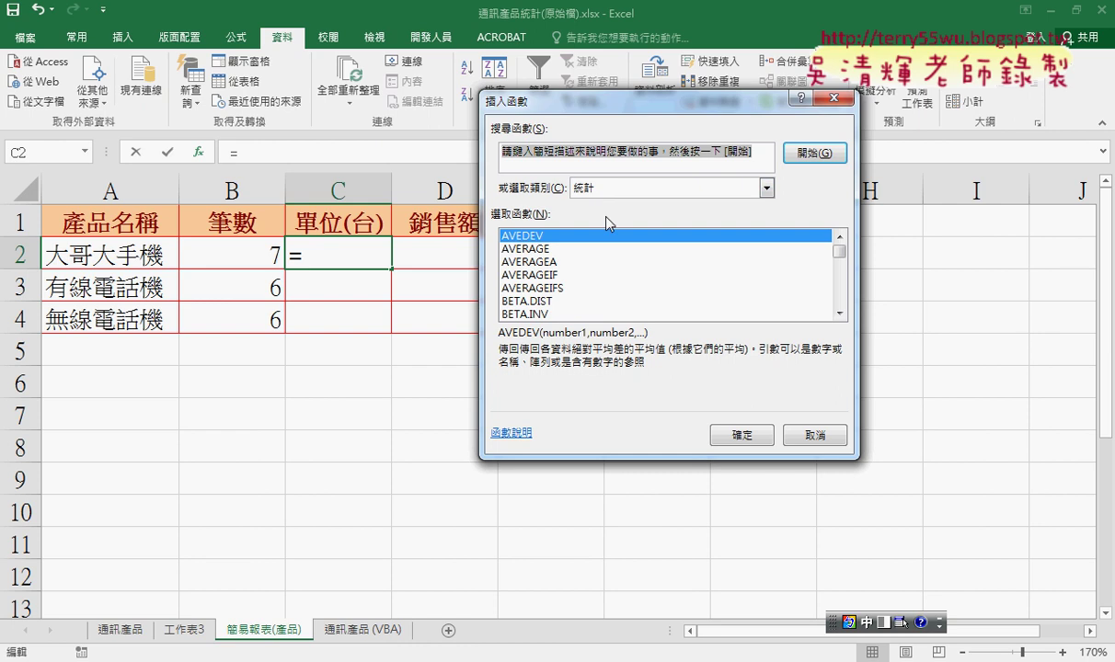
left_click(606, 189)
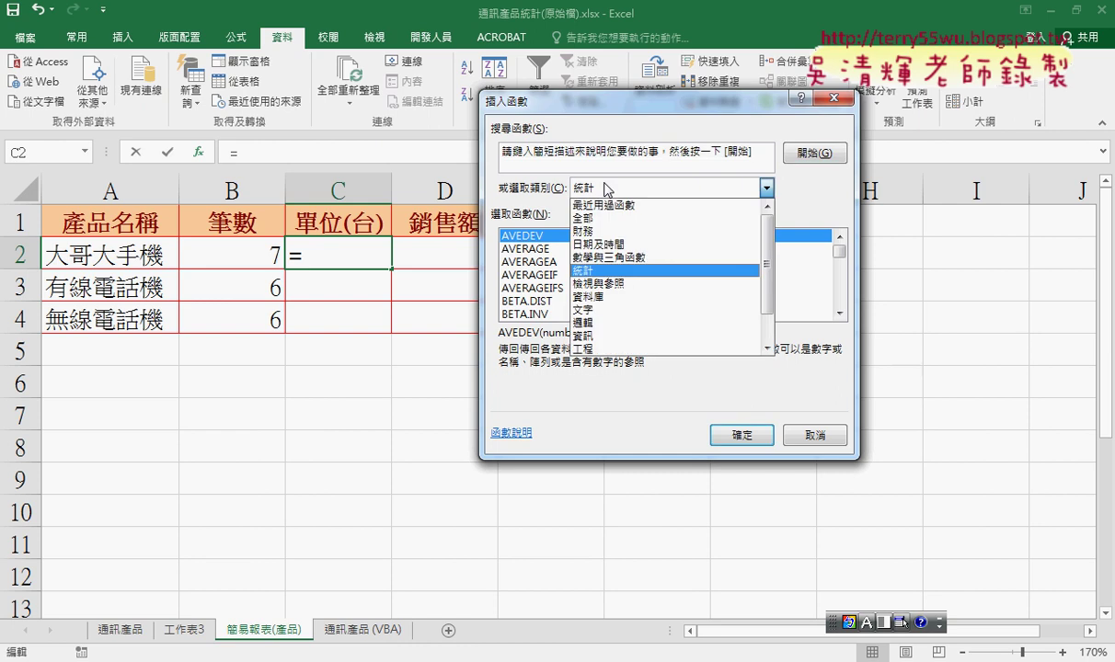
left_click(605, 257)
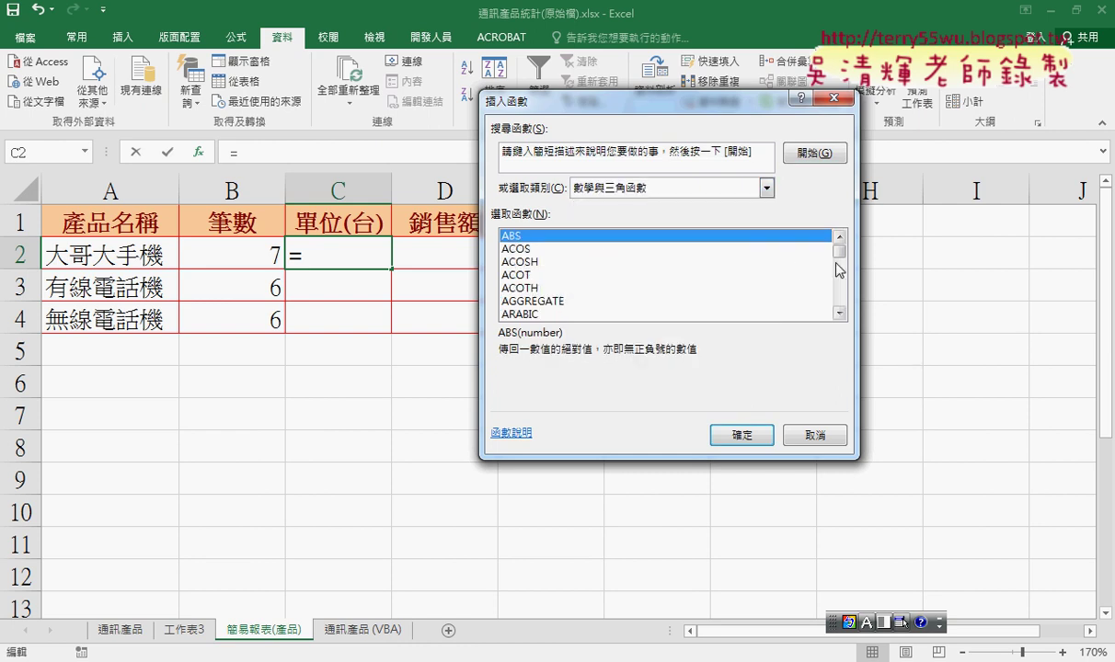
left_click_drag(839, 251, 842, 296)
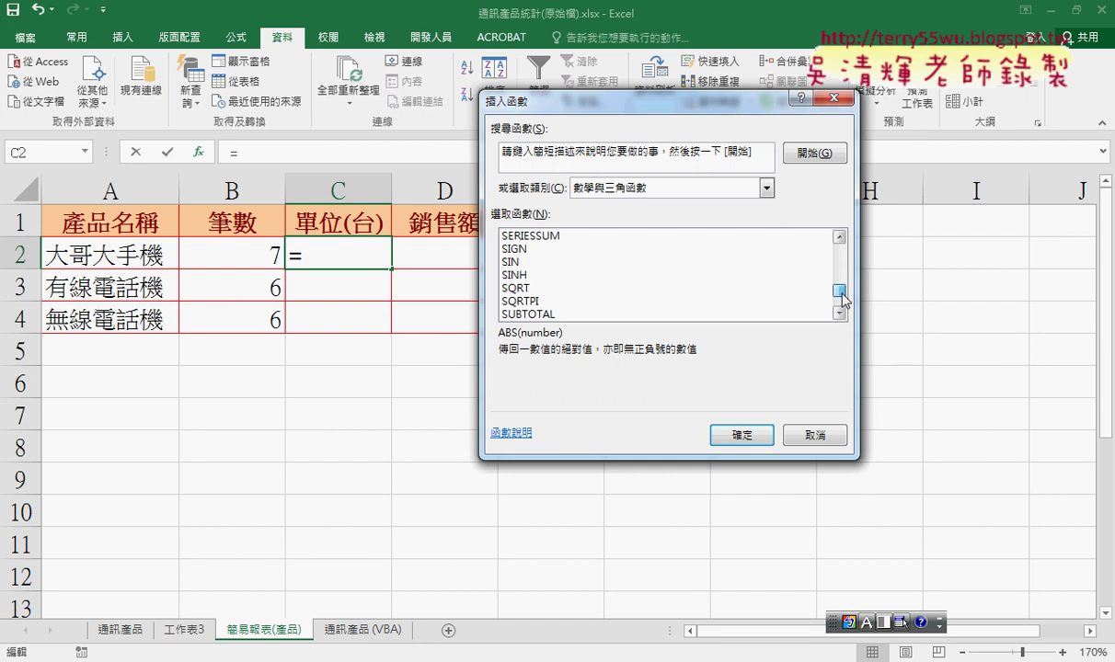
left_click_drag(842, 297, 839, 296)
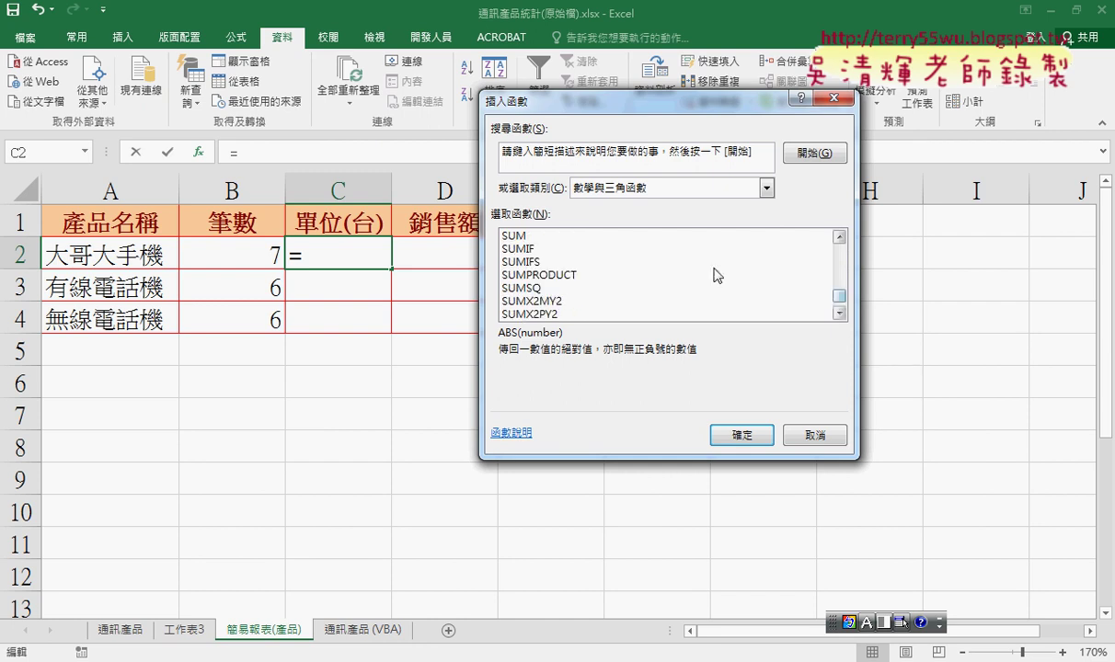
left_click(556, 250)
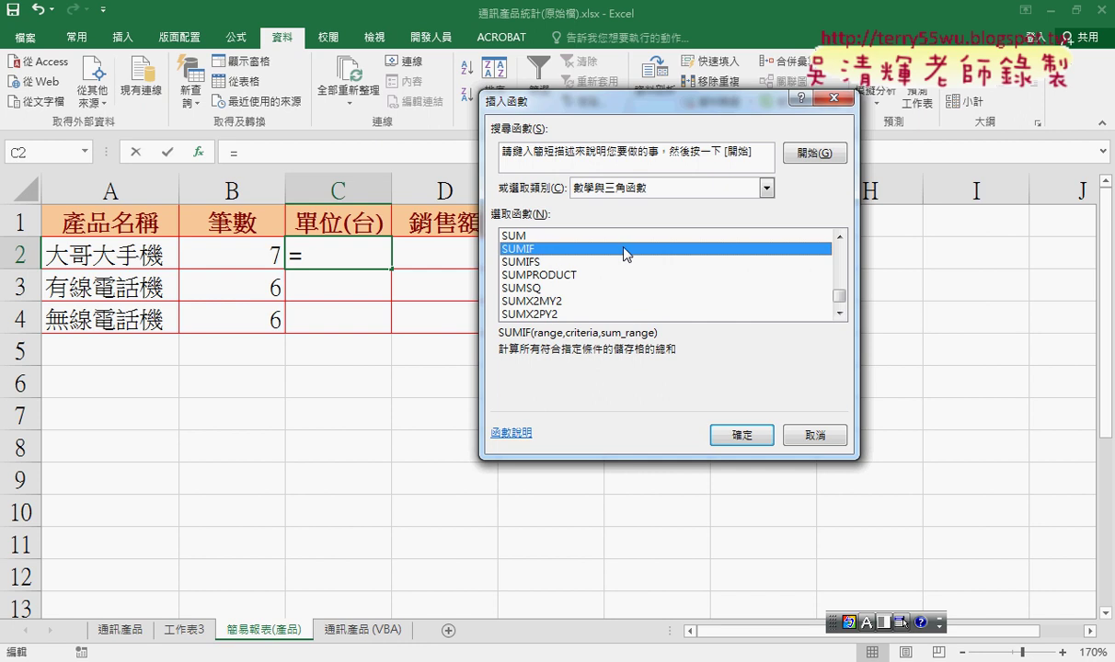
left_click(741, 435)
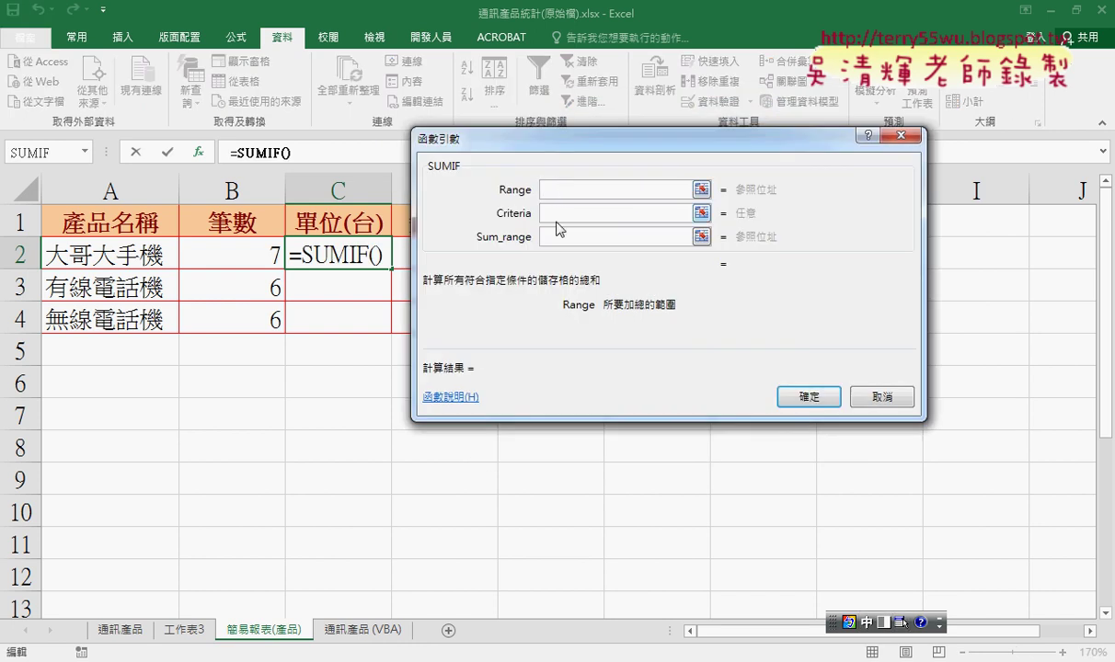
Step: Cancel C2's SUMIF and confirm B2's COUNTIF unchanged: range 通訊產品!$C$2:$C$20, criteria A2, result 7
left_click(878, 396)
left_click(267, 253)
left_click(289, 151)
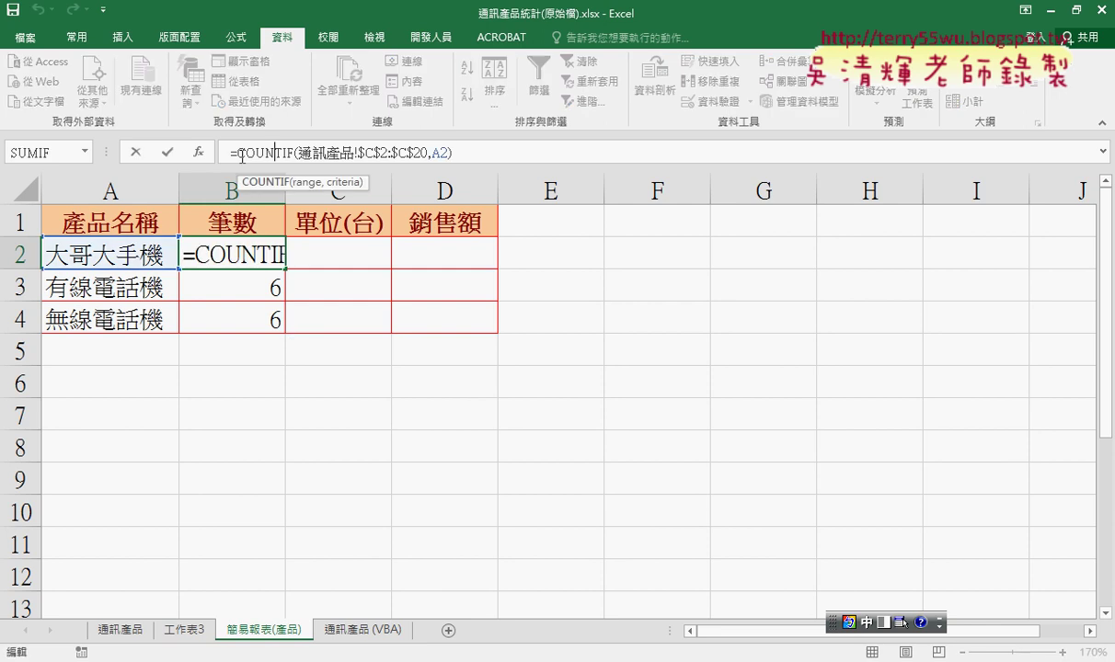
left_click(199, 152)
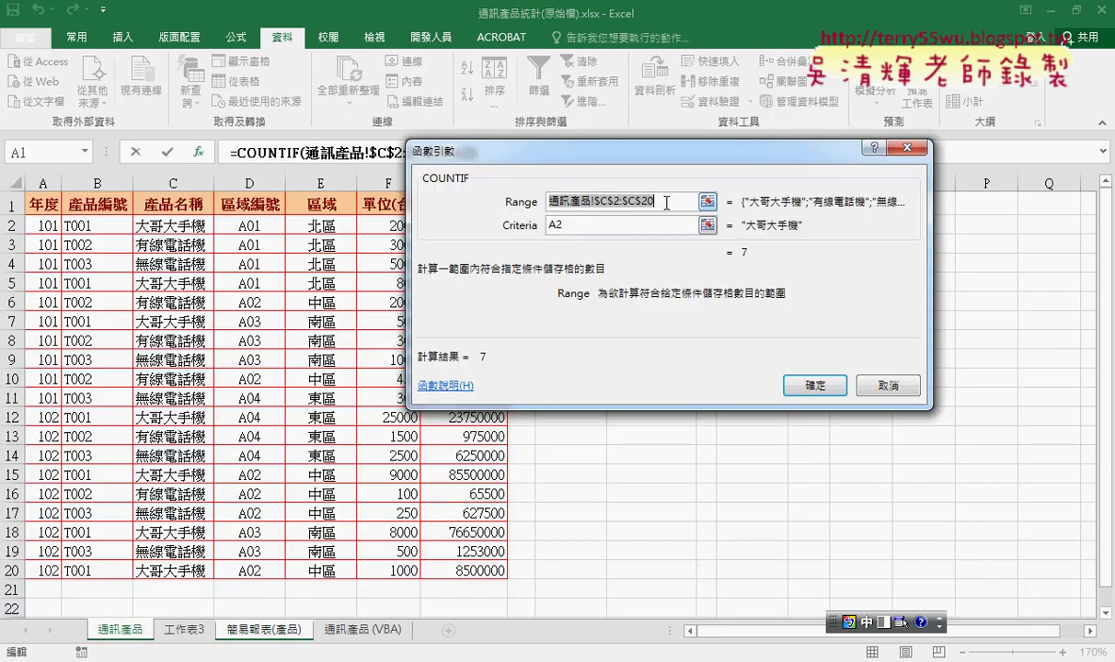
left_click(659, 200)
left_click(576, 226)
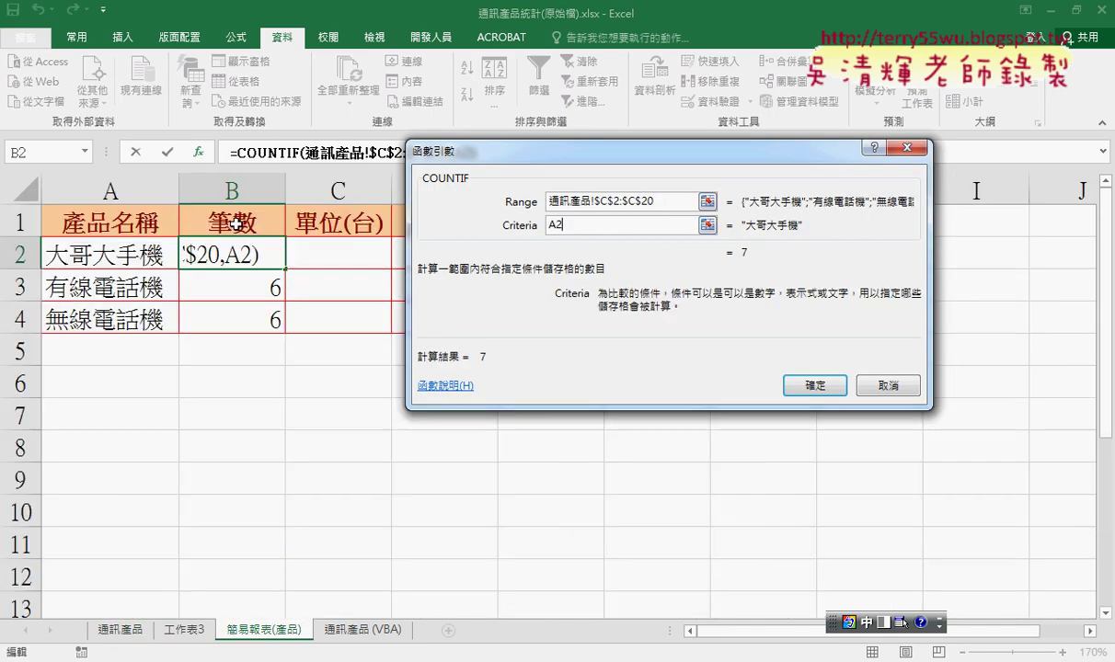
left_click(829, 387)
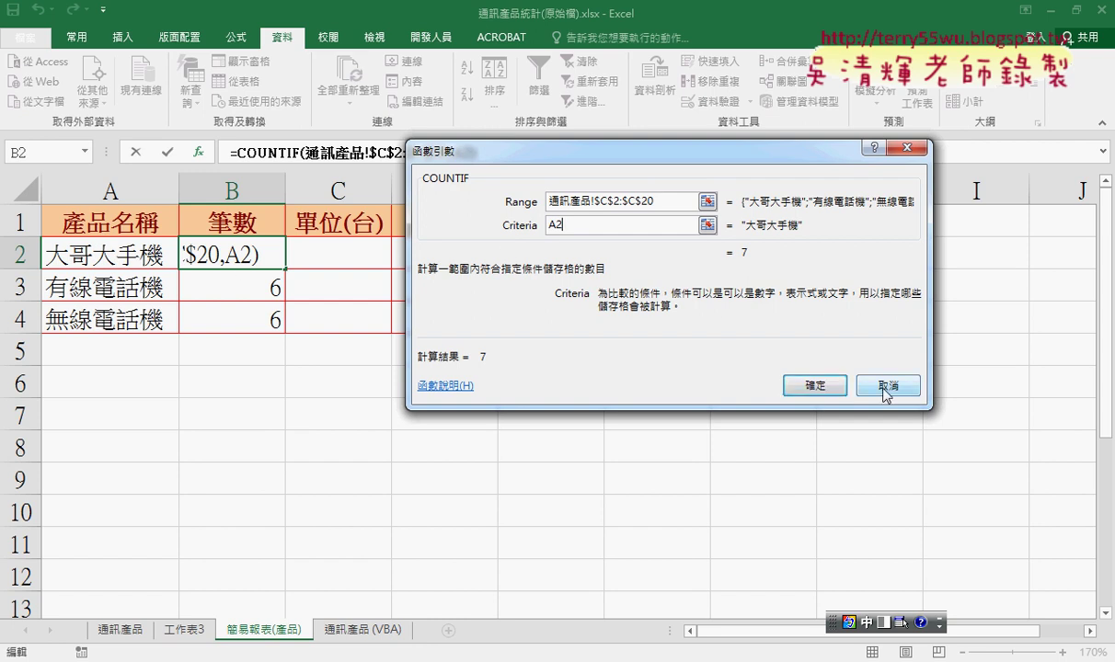